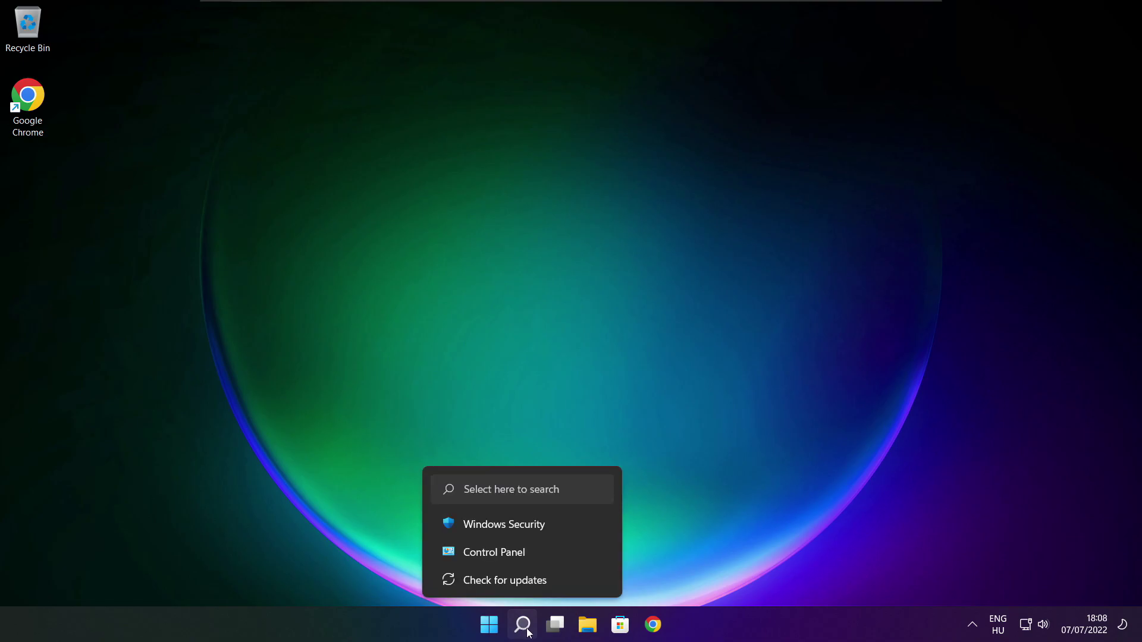
- Search Windows for 'device manager' to bring up Device Manager as the best match
{"action": "left_click", "coordinate": [528, 633]}
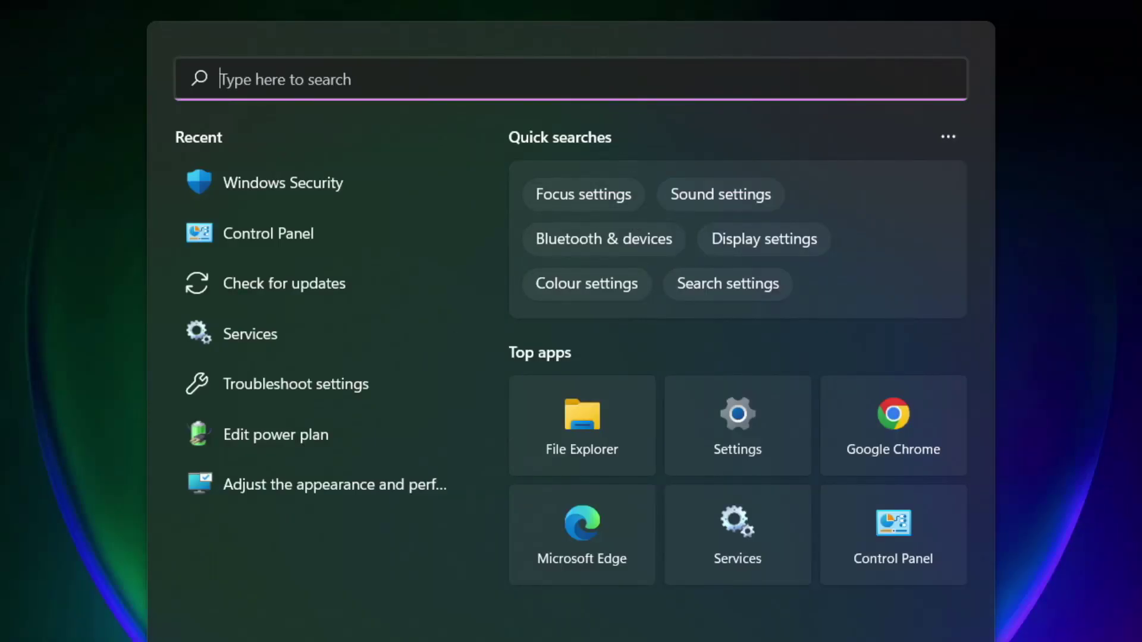
{"action": "type", "text": "device ma"}
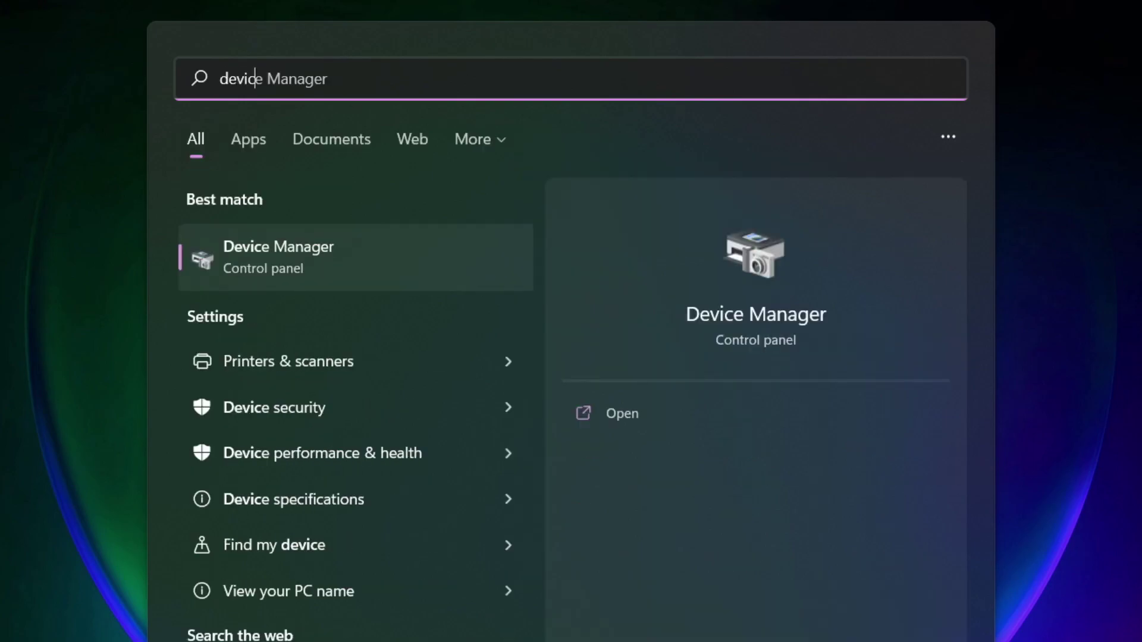
{"action": "type", "text": "nager"}
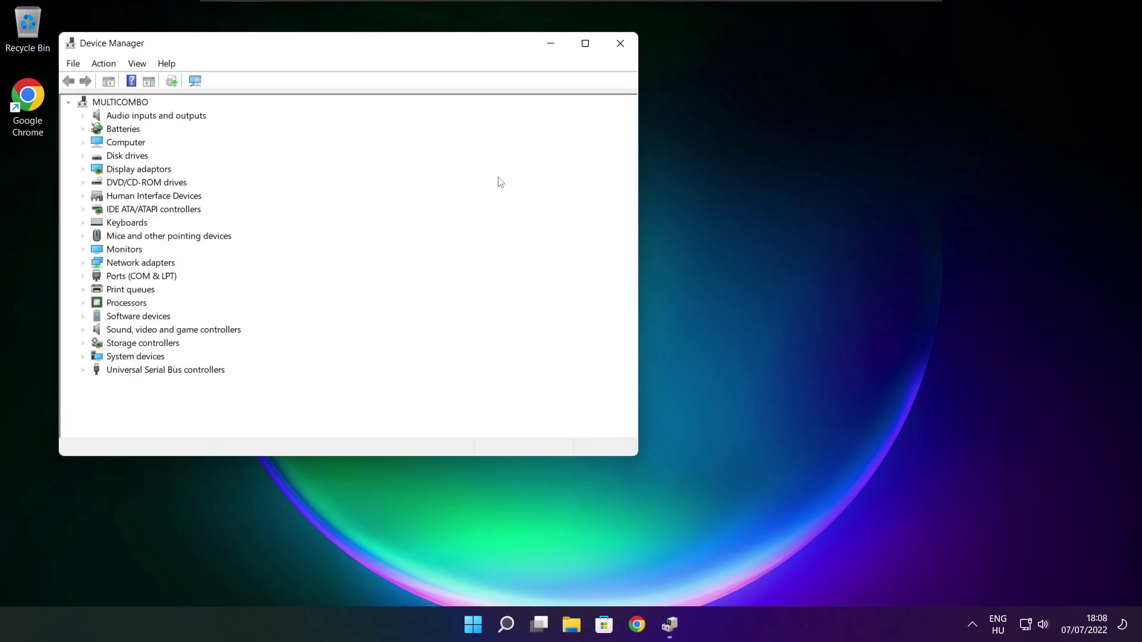
- Maximize Device Manager and run an automatic driver search for the VMware SVGA 3D display adapter
{"action": "left_click", "coordinate": [585, 44]}
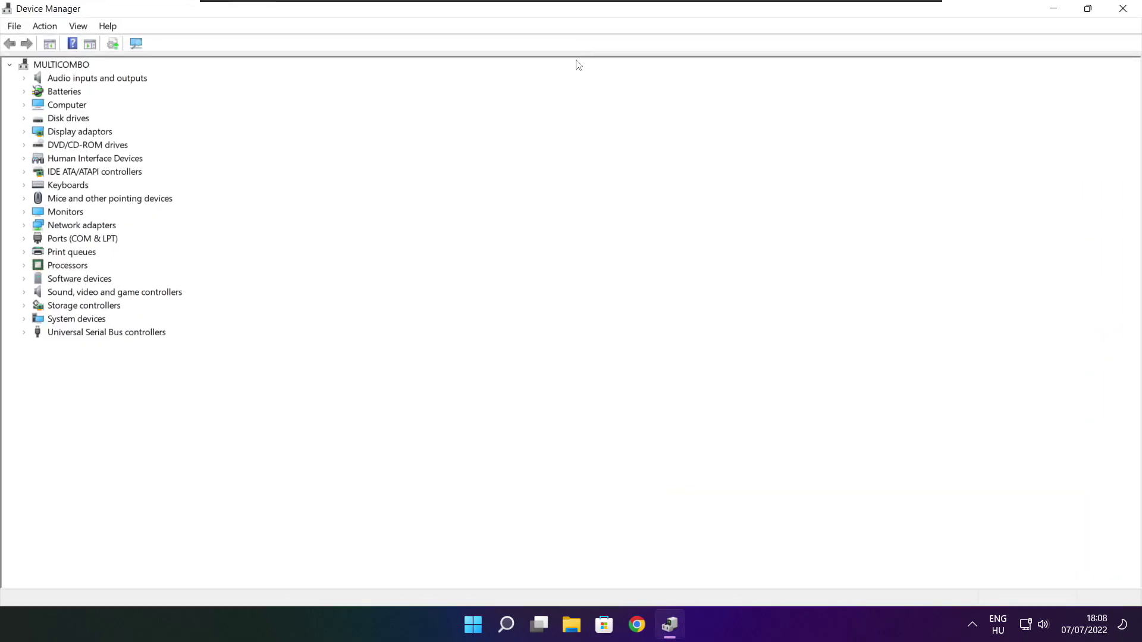
{"action": "left_click", "coordinate": [63, 134]}
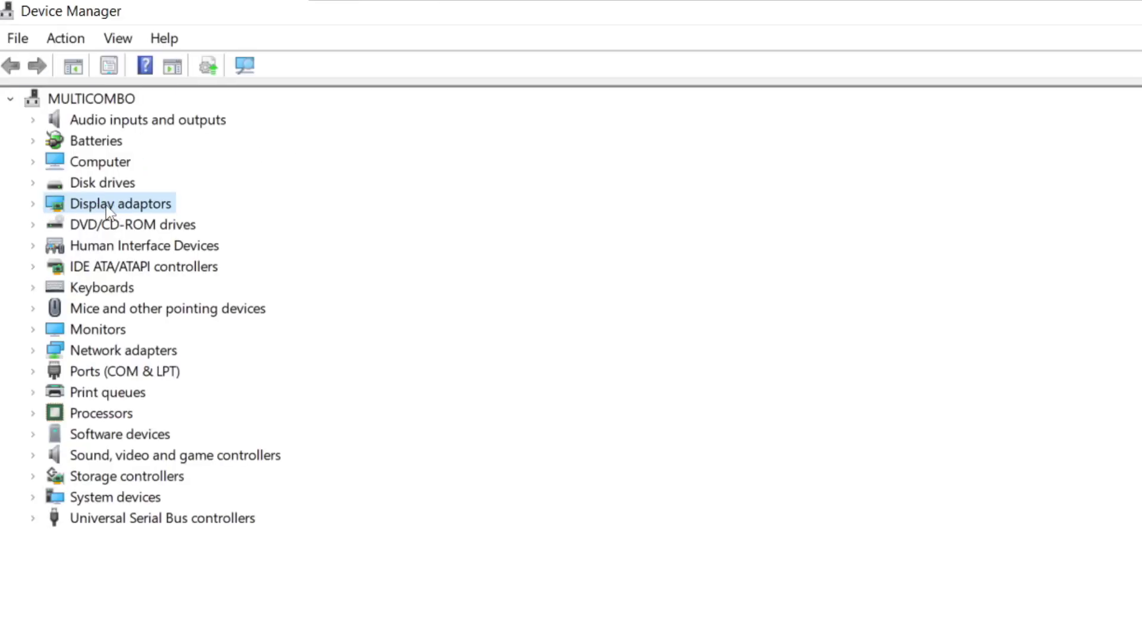
{"action": "left_click", "coordinate": [33, 204]}
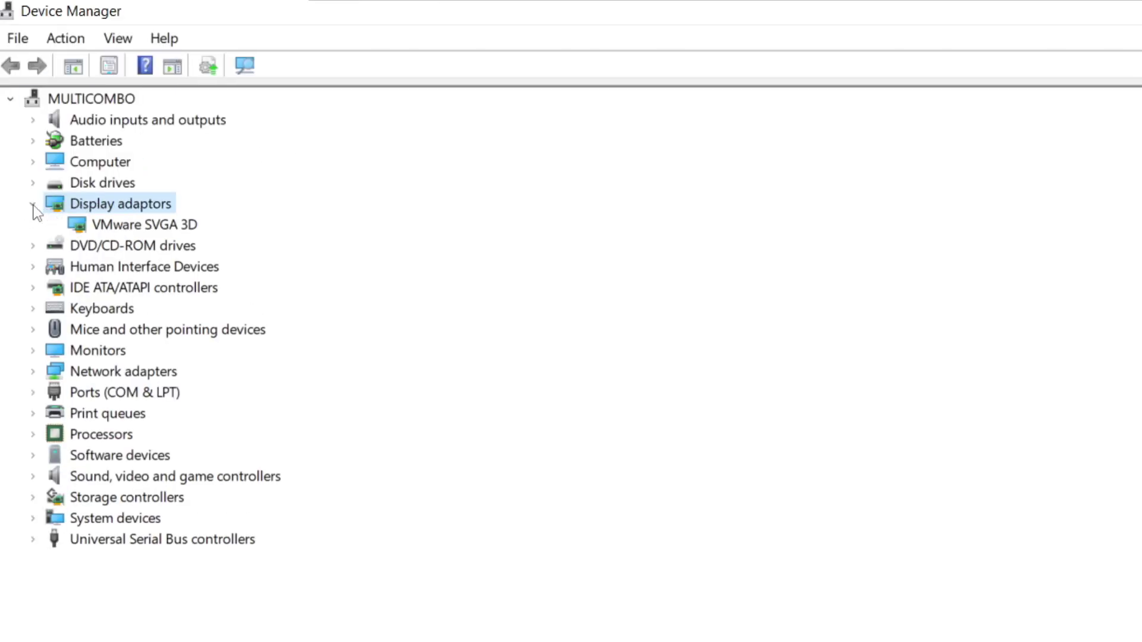
{"action": "left_click", "coordinate": [191, 227]}
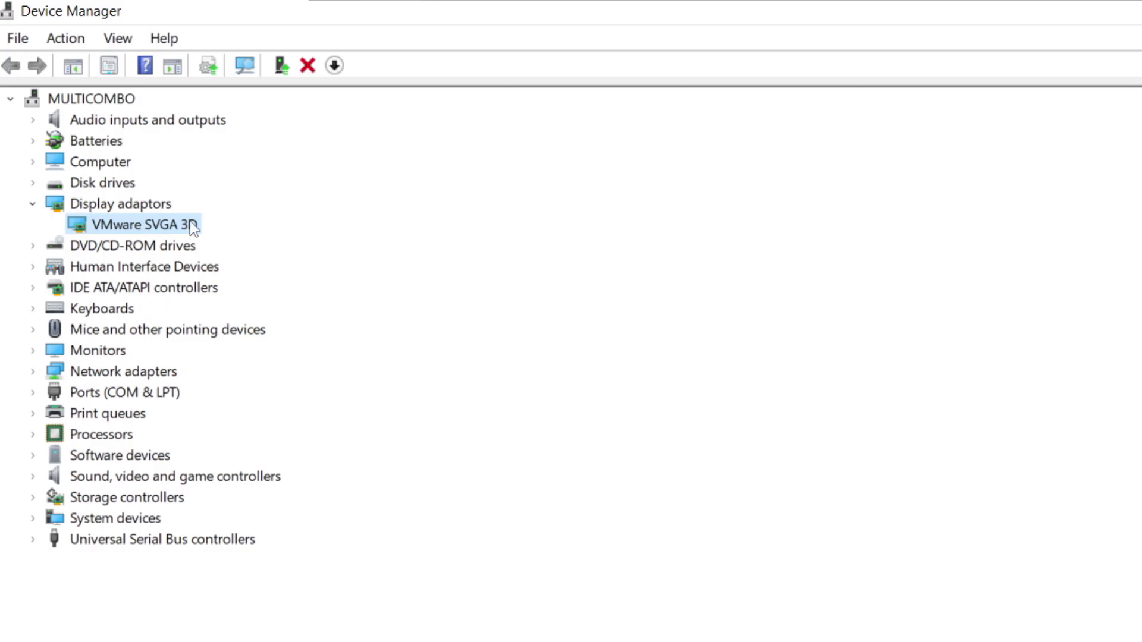
{"action": "right_click", "coordinate": [123, 226]}
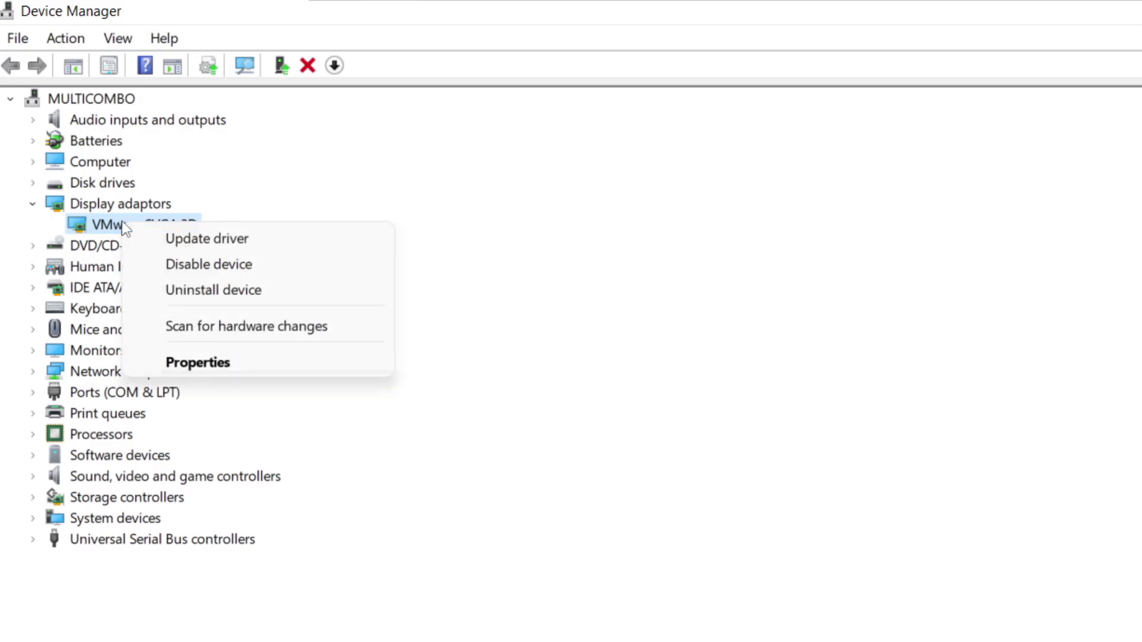
{"action": "left_click", "coordinate": [254, 243]}
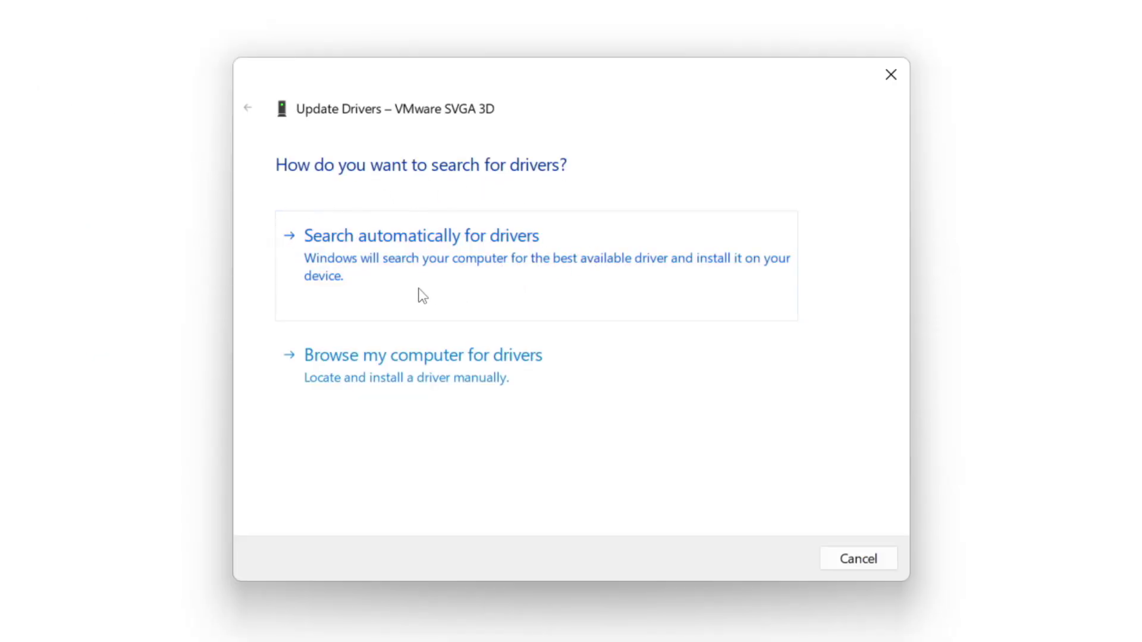
{"action": "left_click", "coordinate": [500, 263]}
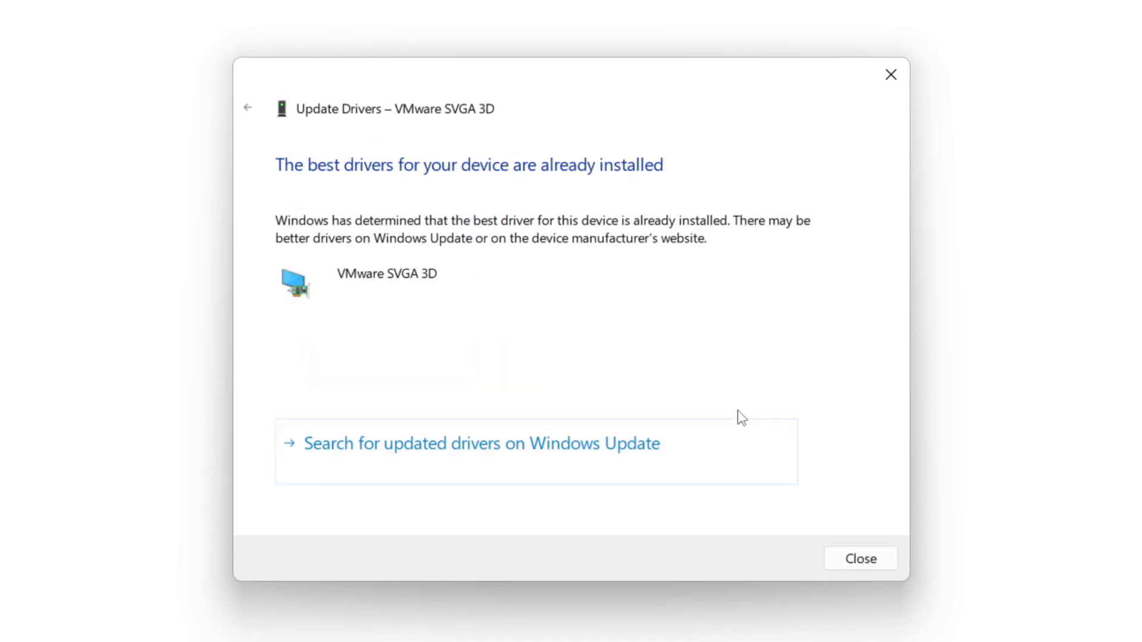
{"action": "left_click", "coordinate": [859, 562]}
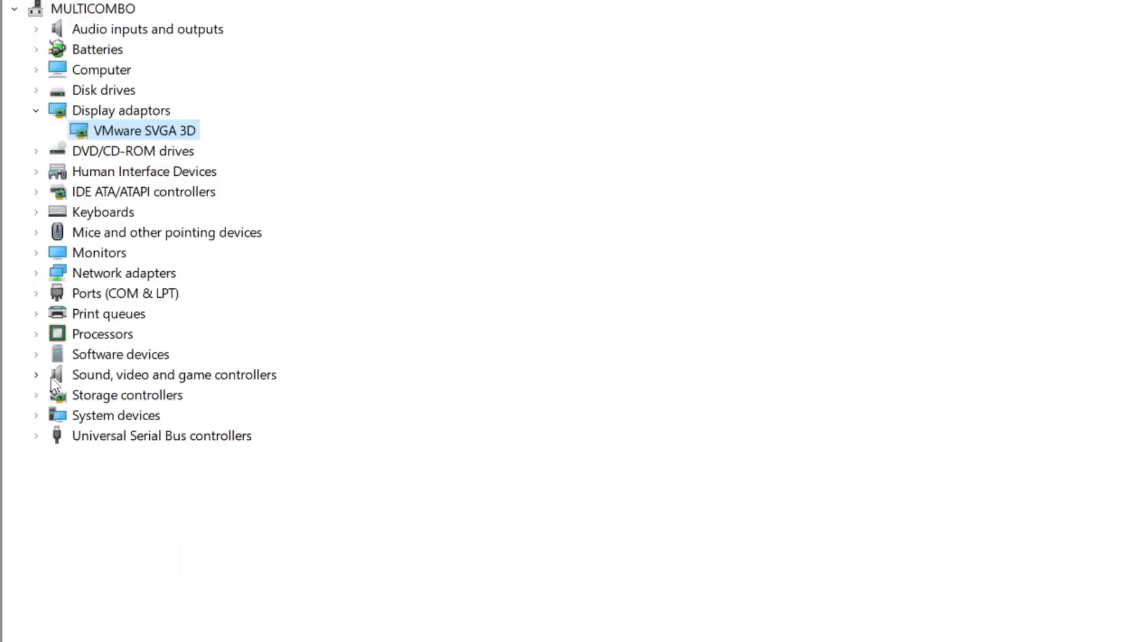
- Run an automatic driver search for the High Definition Audio Device under Sound, video and game controllers
{"action": "left_click", "coordinate": [48, 377]}
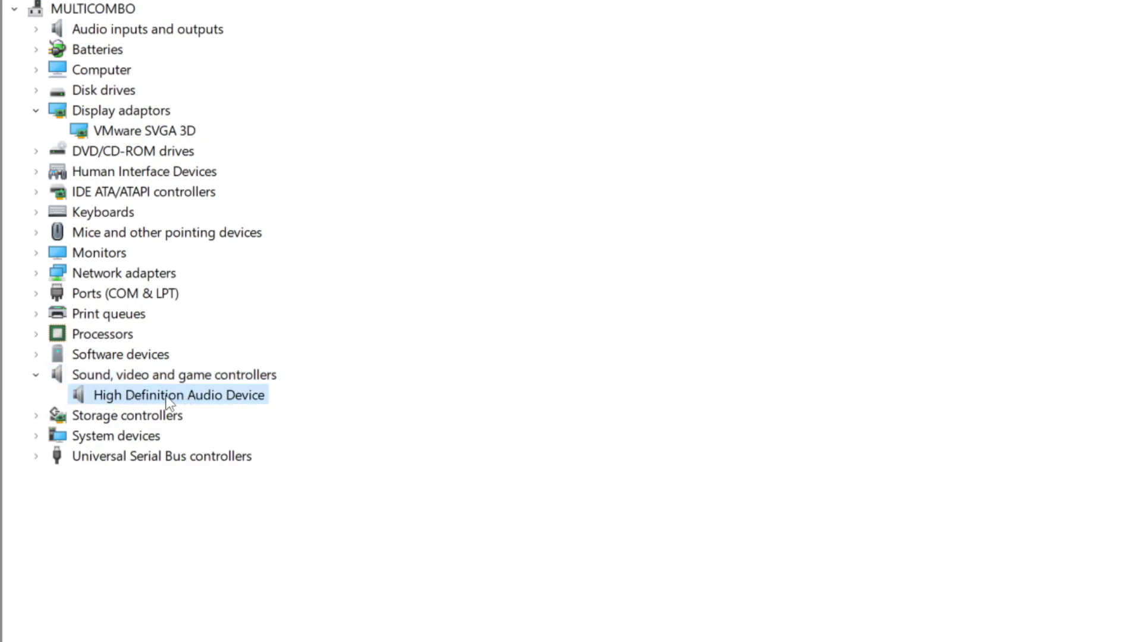
{"action": "right_click", "coordinate": [170, 403]}
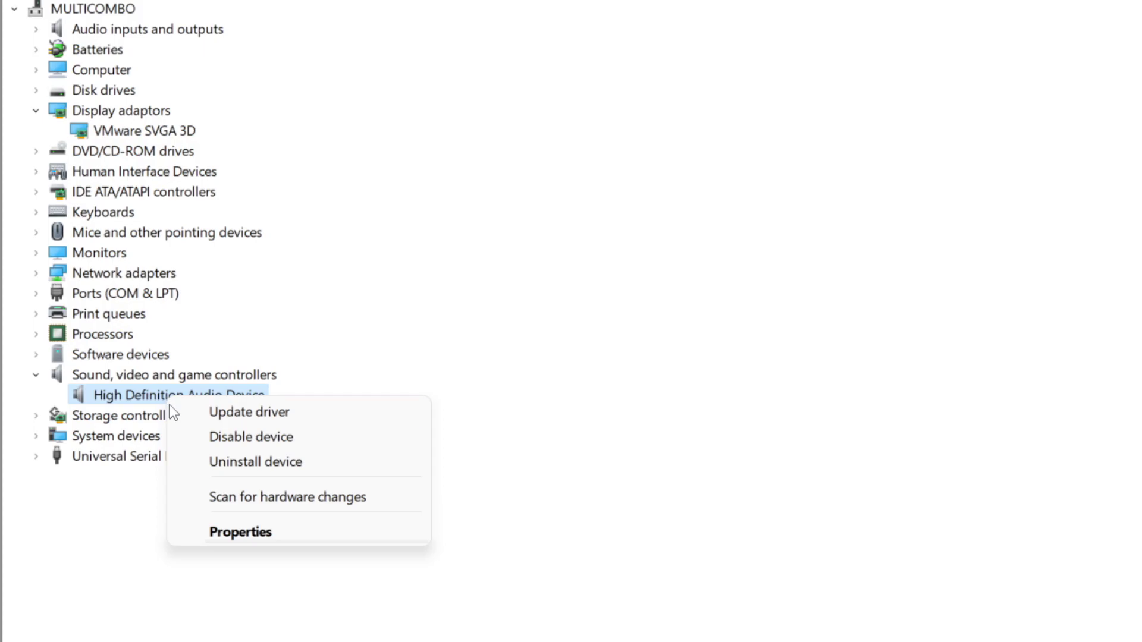
{"action": "left_click", "coordinate": [339, 419]}
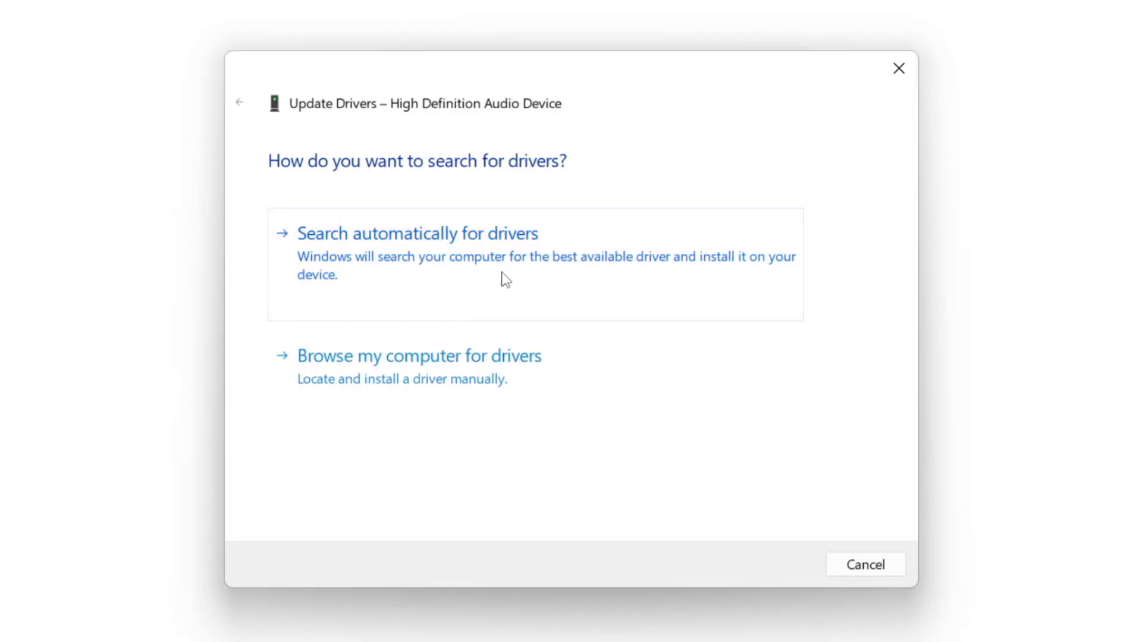
{"action": "left_click", "coordinate": [457, 263]}
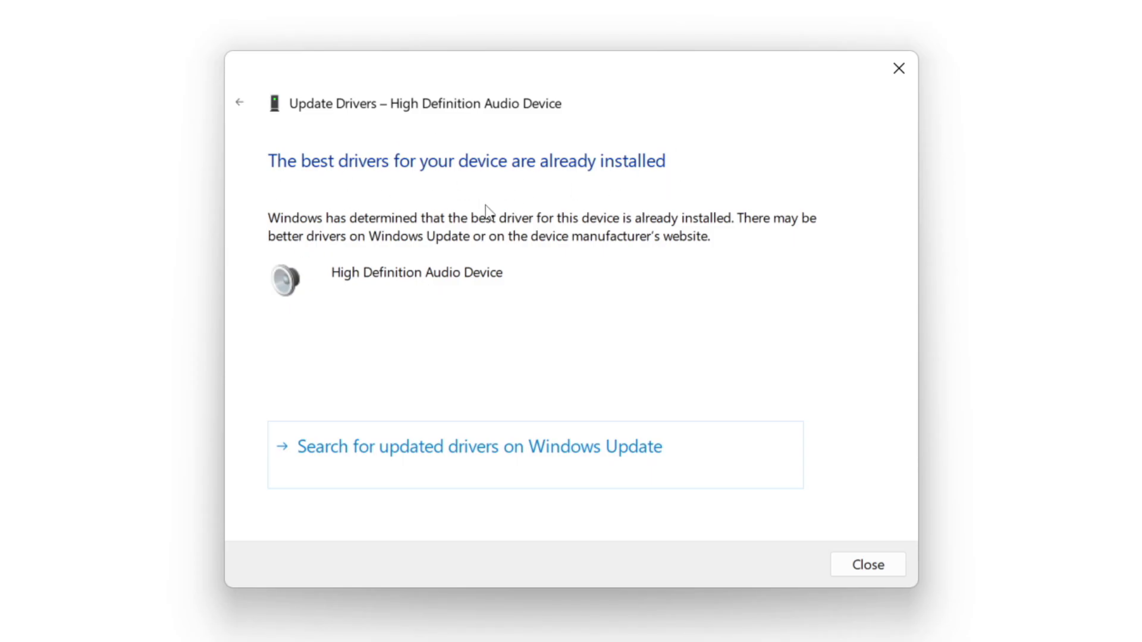
{"action": "left_click", "coordinate": [869, 565]}
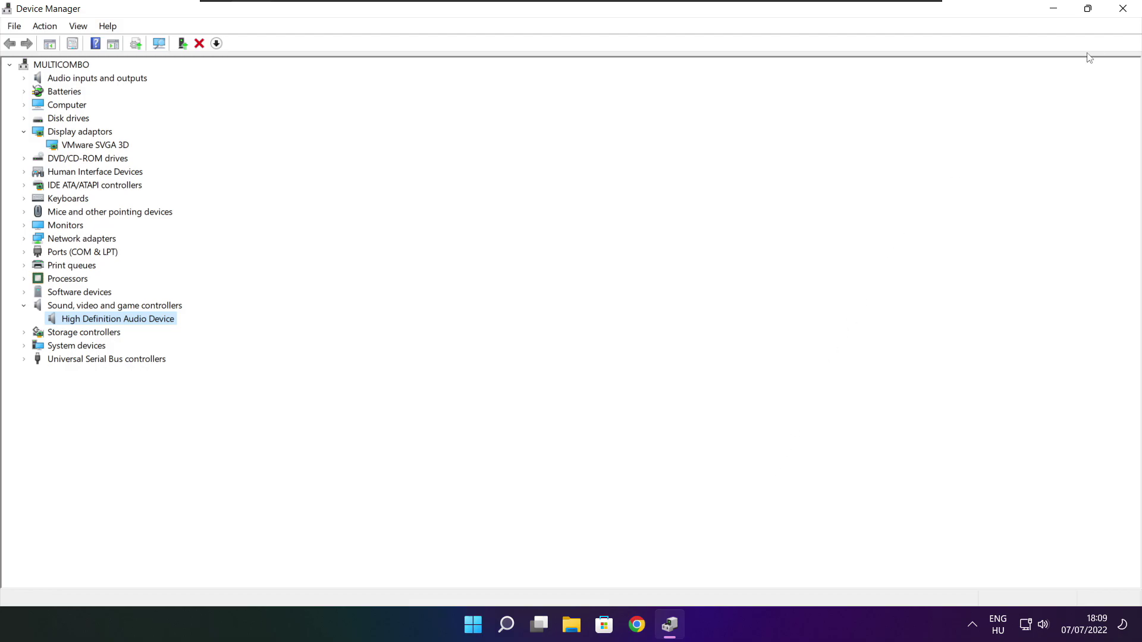
- Close Device Manager and verify the crashing game's file integrity from its Steam Local Files properties
{"action": "left_click", "coordinate": [1124, 9]}
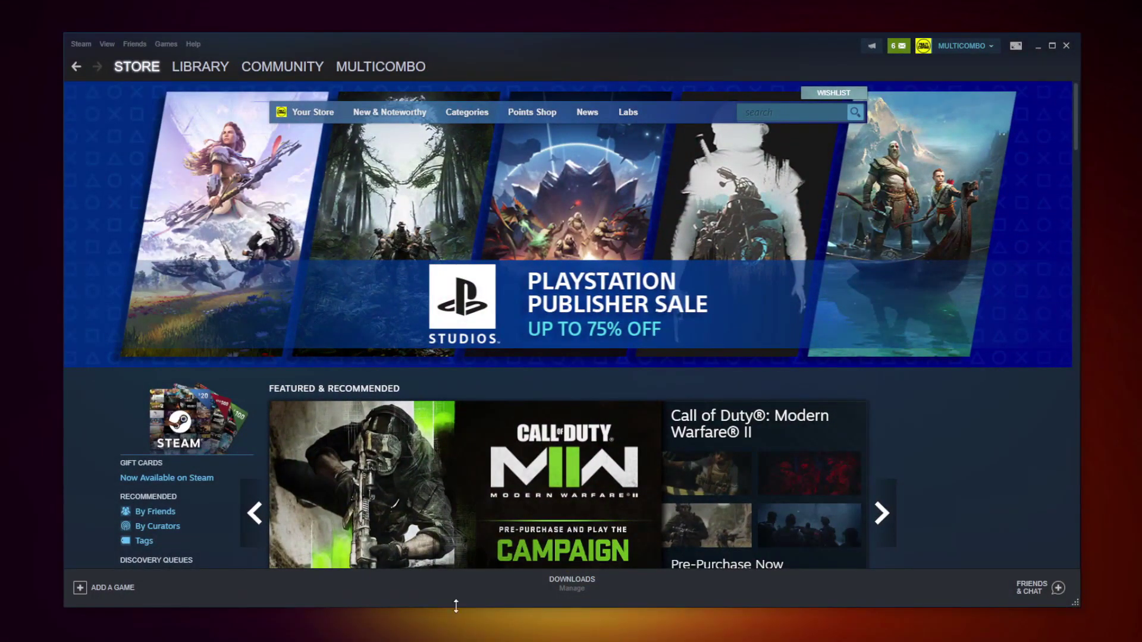
{"action": "left_click", "coordinate": [196, 68]}
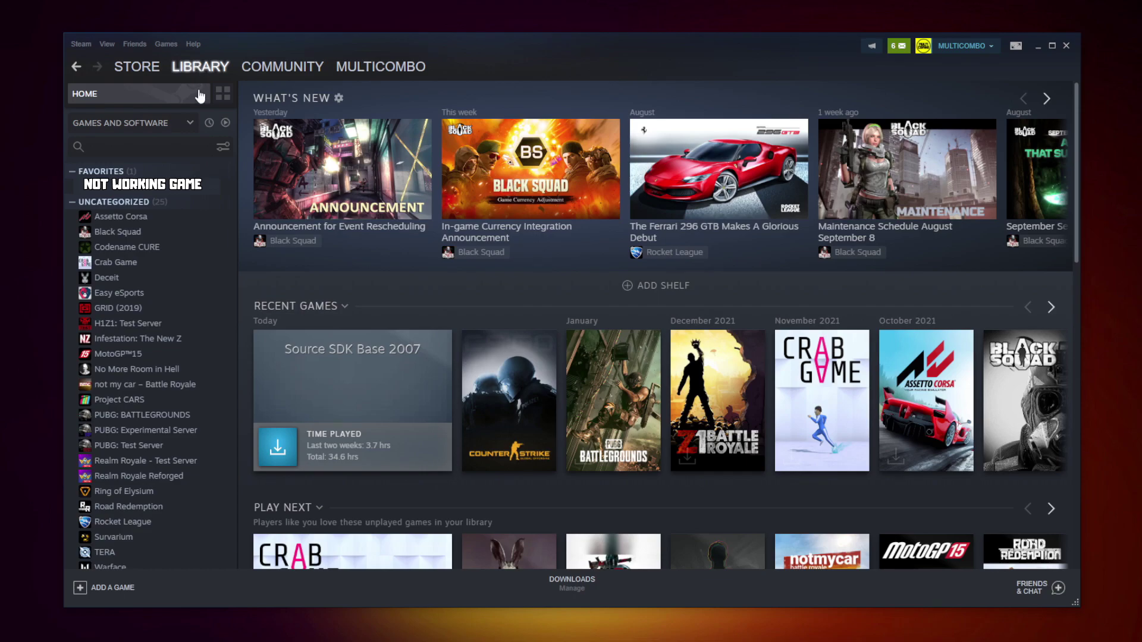
{"action": "right_click", "coordinate": [214, 190]}
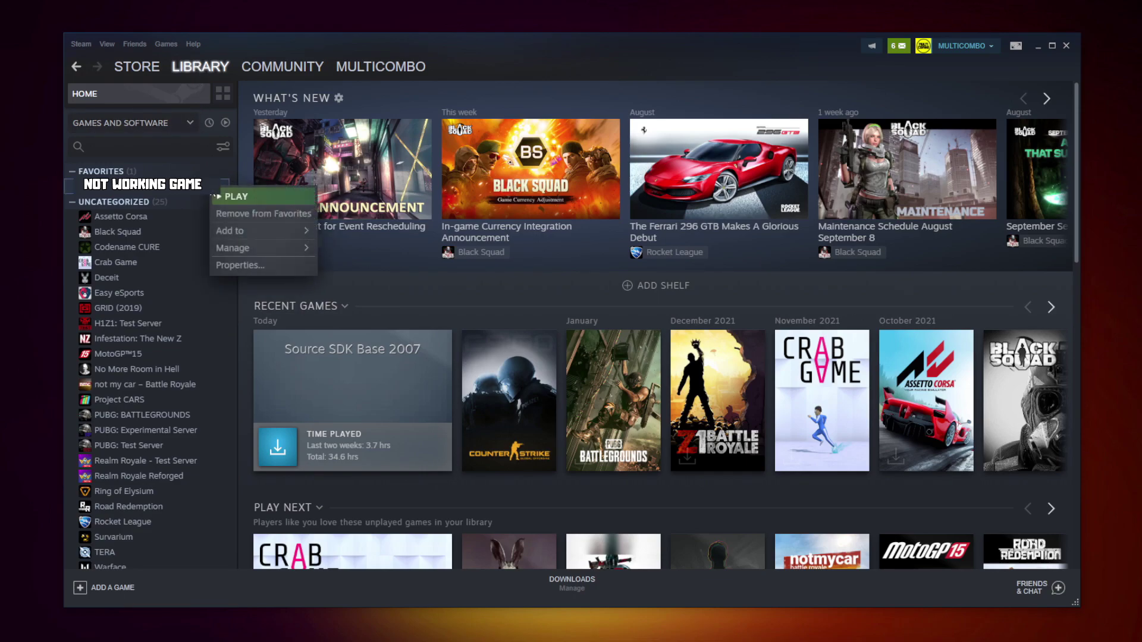
{"action": "left_click", "coordinate": [255, 265]}
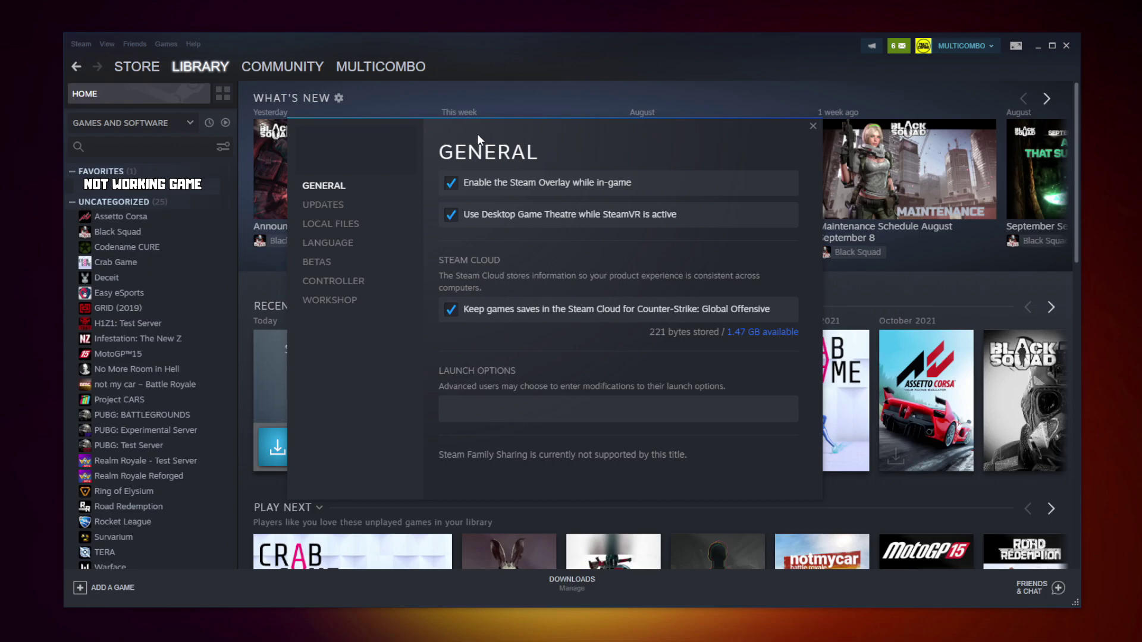
{"action": "left_click", "coordinate": [335, 226]}
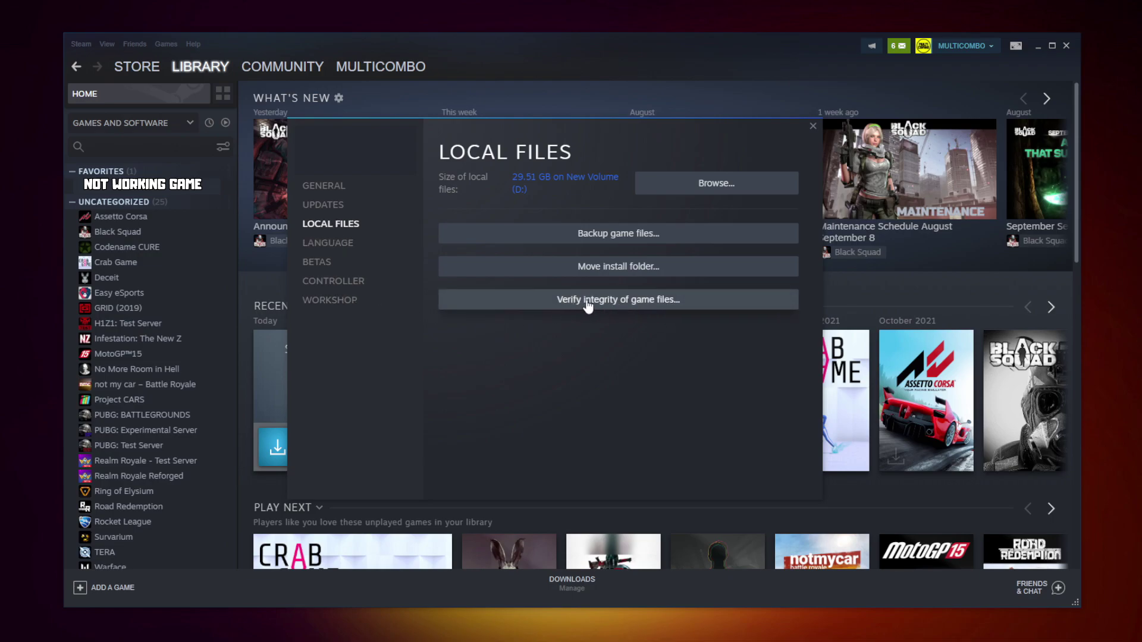
{"action": "left_click", "coordinate": [622, 302]}
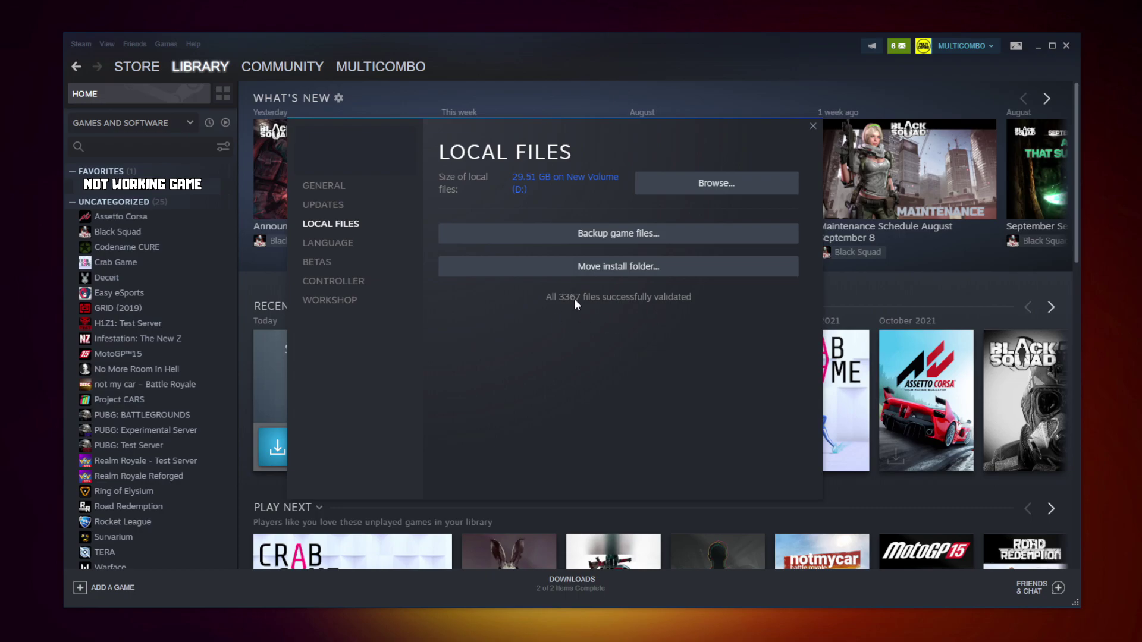
- Set the game executable to Windows 8 compatibility, run as administrator, with fullscreen optimizations disabled
{"action": "left_click", "coordinate": [684, 191]}
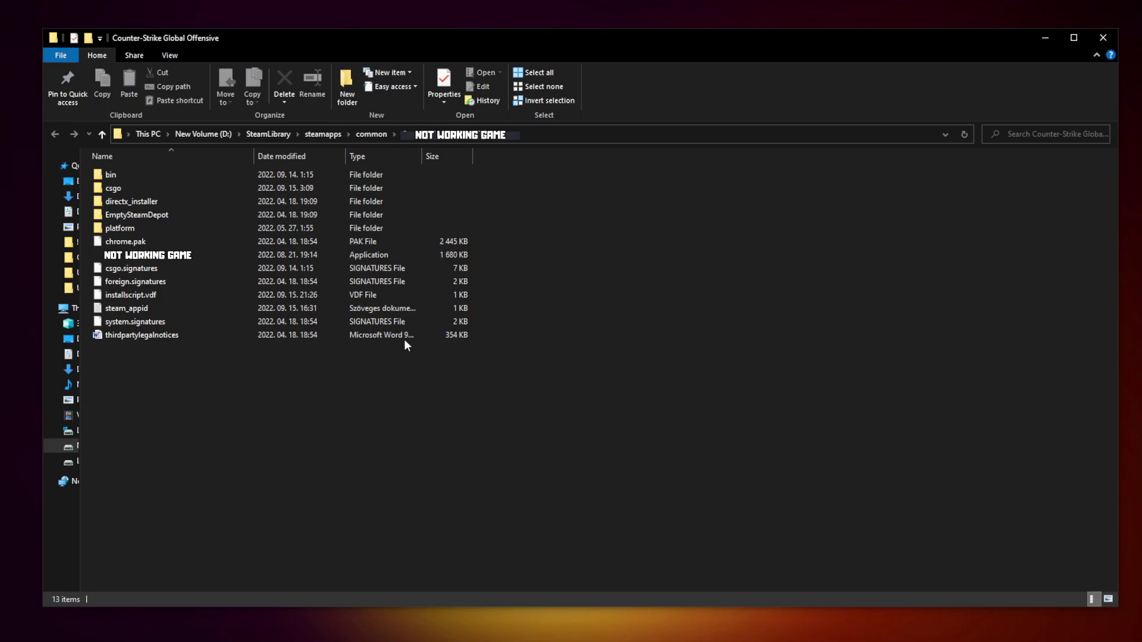
{"action": "left_click", "coordinate": [188, 259]}
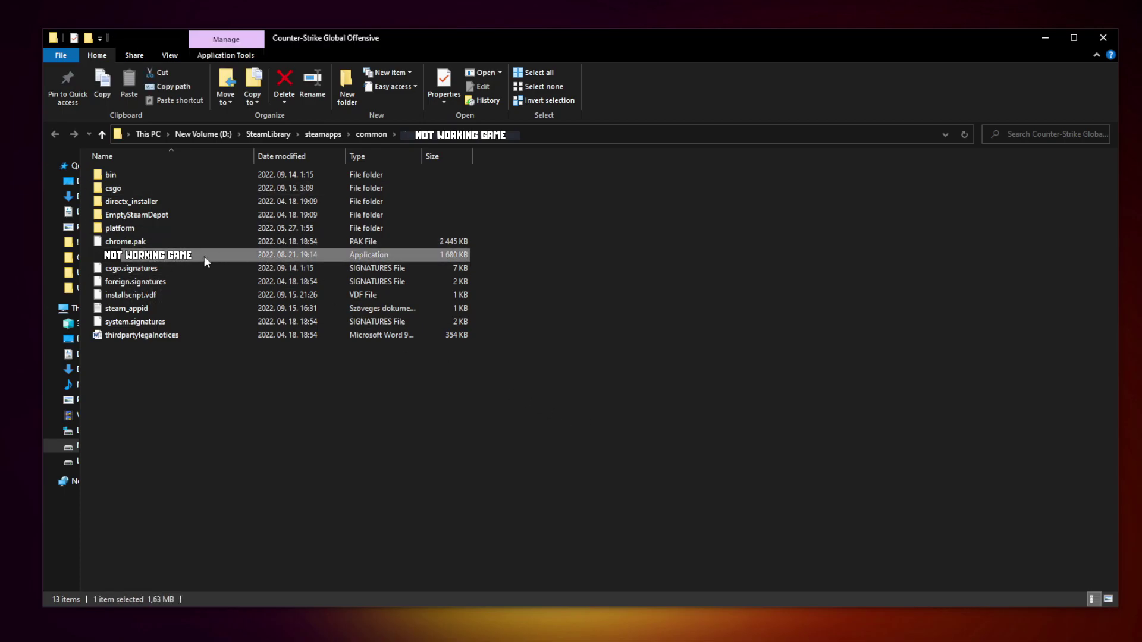
{"action": "right_click", "coordinate": [231, 260]}
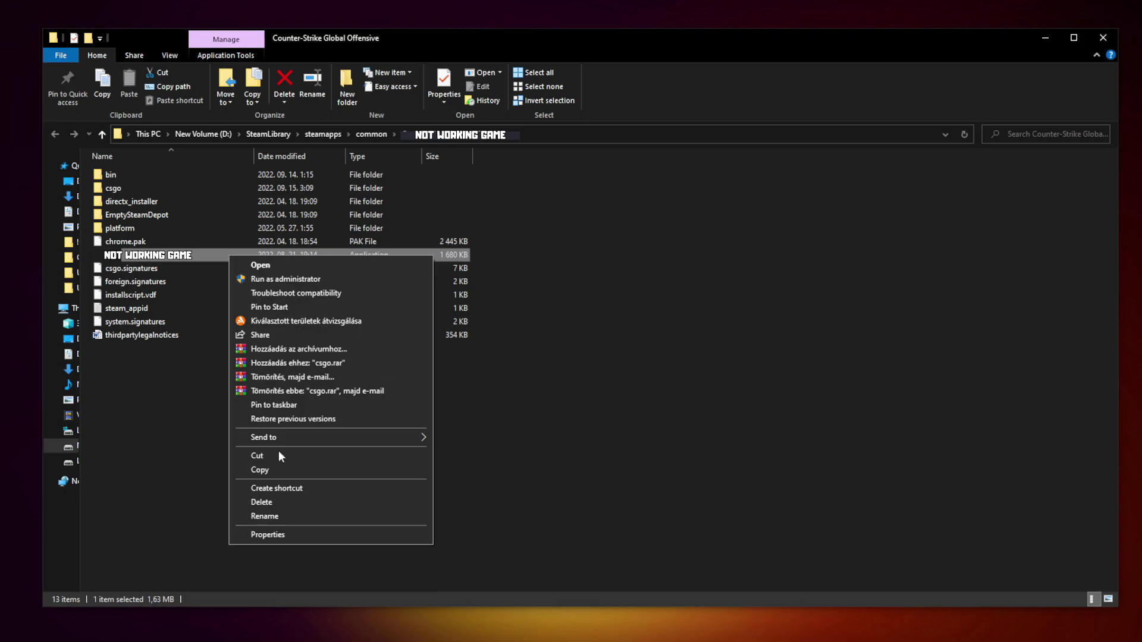
{"action": "left_click", "coordinate": [329, 533]}
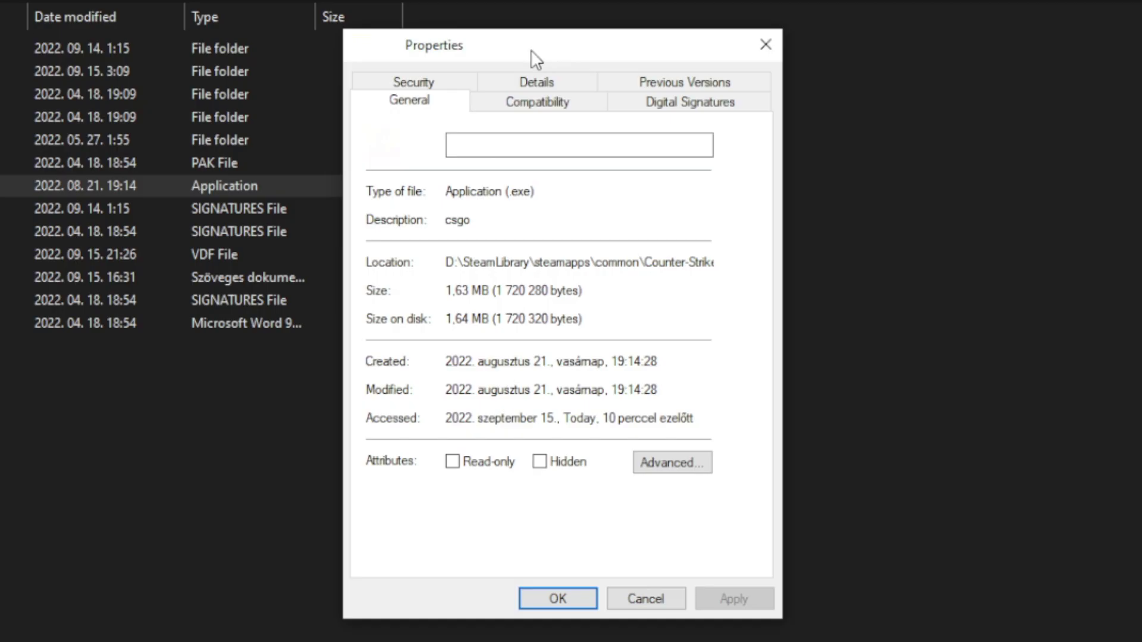
{"action": "left_click", "coordinate": [550, 107]}
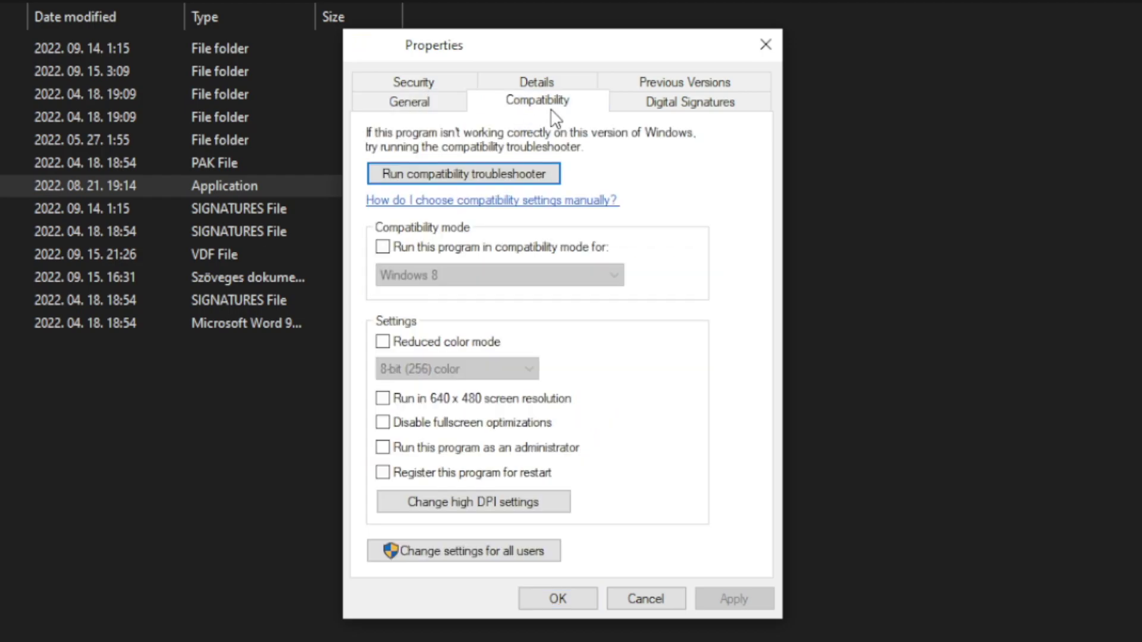
{"action": "left_click", "coordinate": [394, 248]}
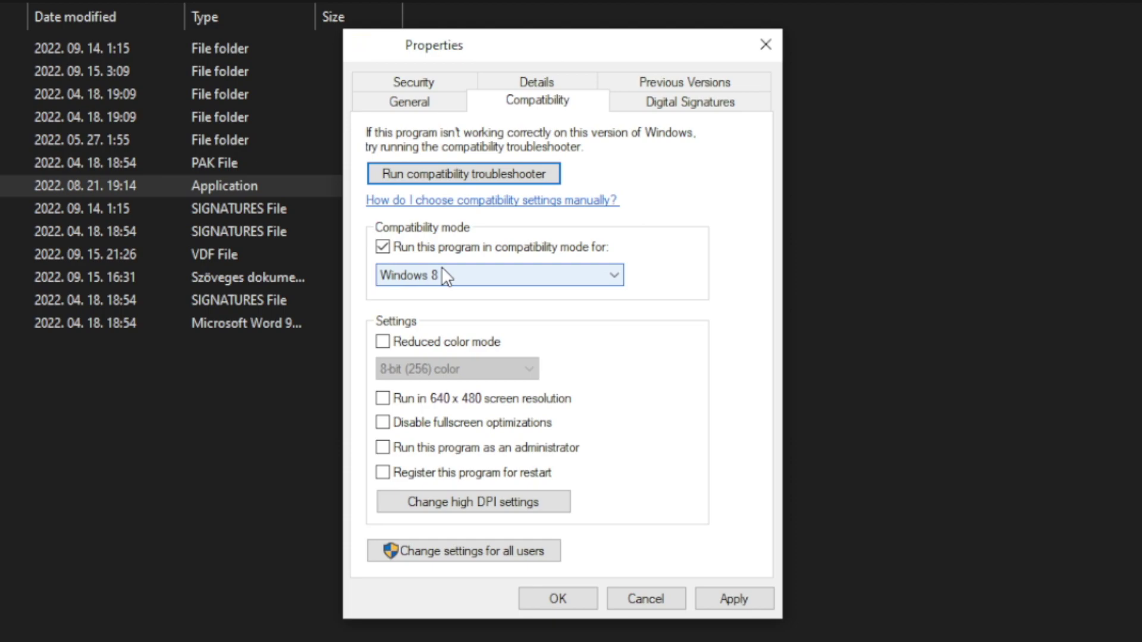
{"action": "left_click", "coordinate": [443, 275]}
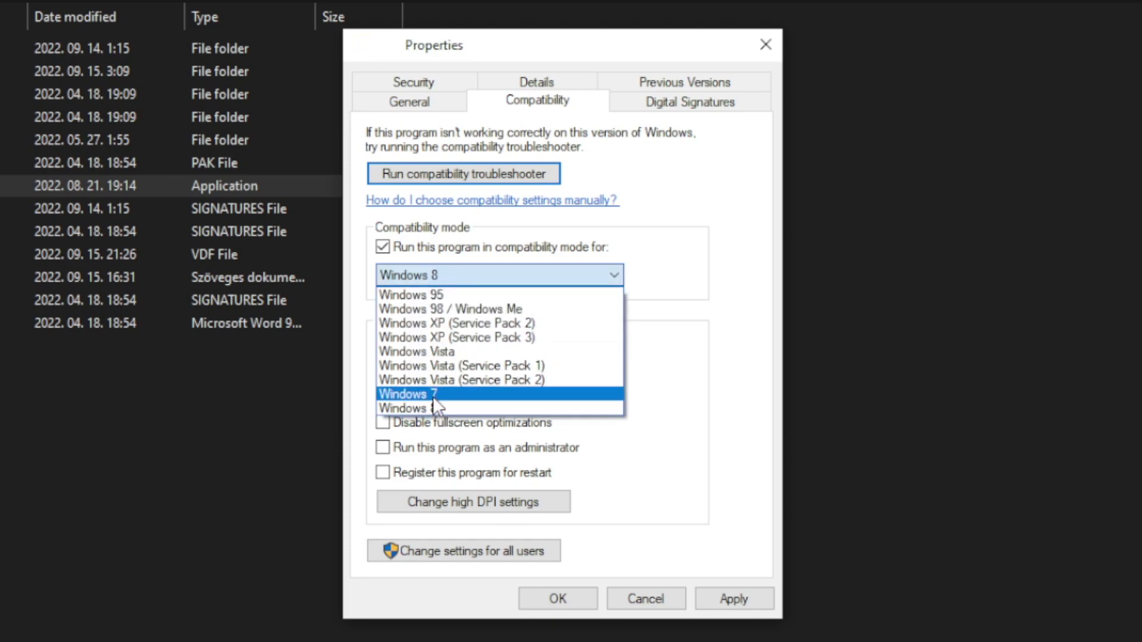
{"action": "left_click", "coordinate": [444, 407]}
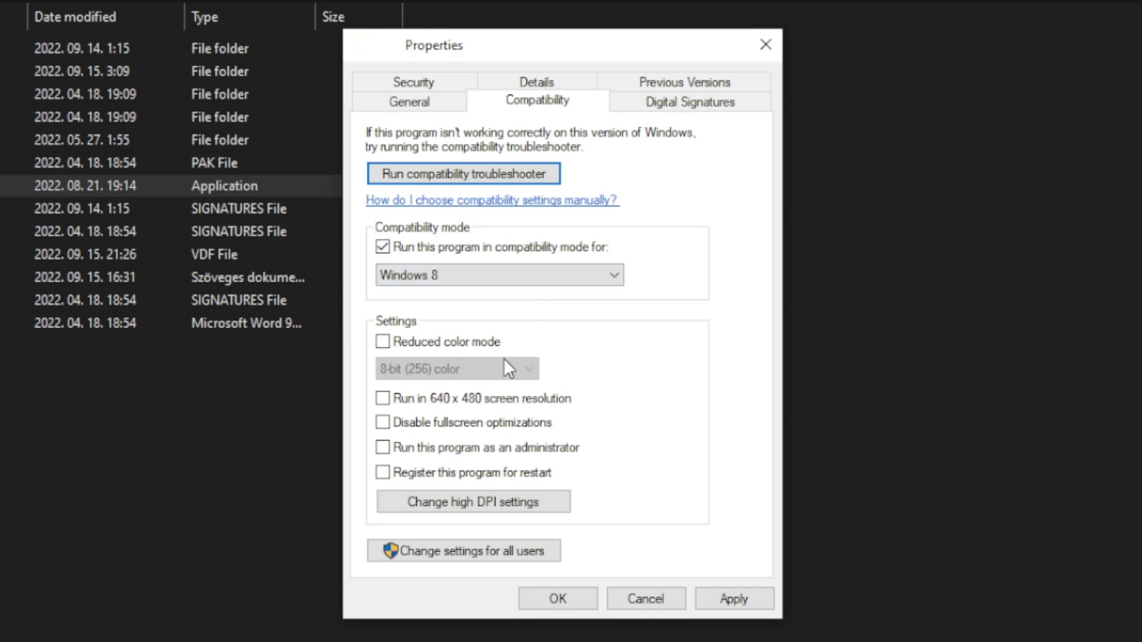
{"action": "left_click", "coordinate": [461, 428]}
{"action": "left_click", "coordinate": [552, 455]}
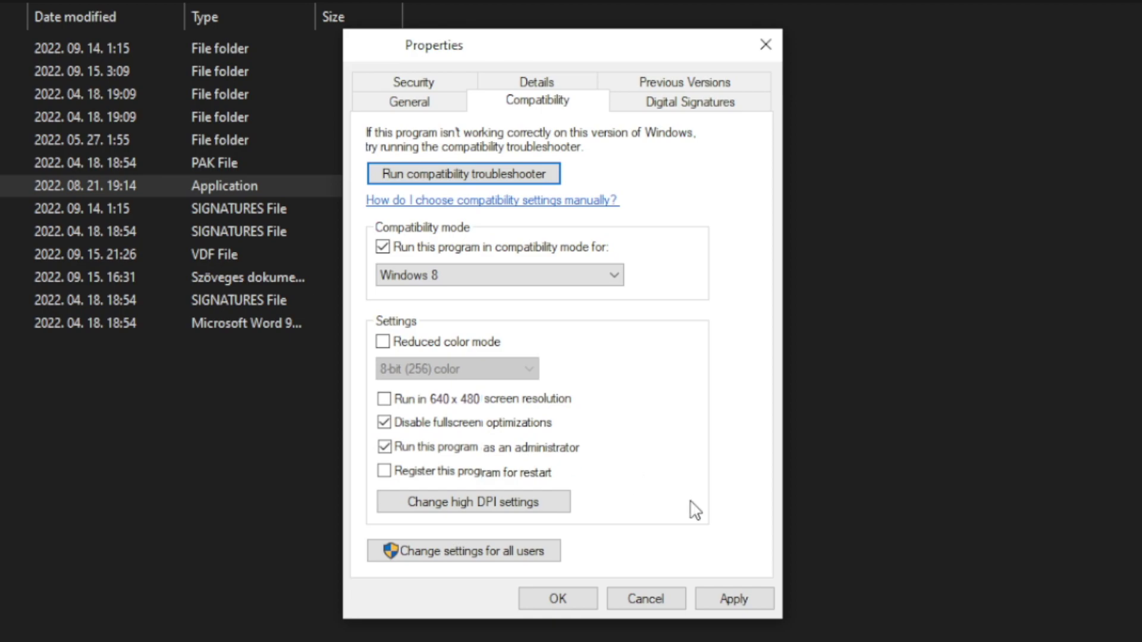
{"action": "left_click", "coordinate": [740, 599]}
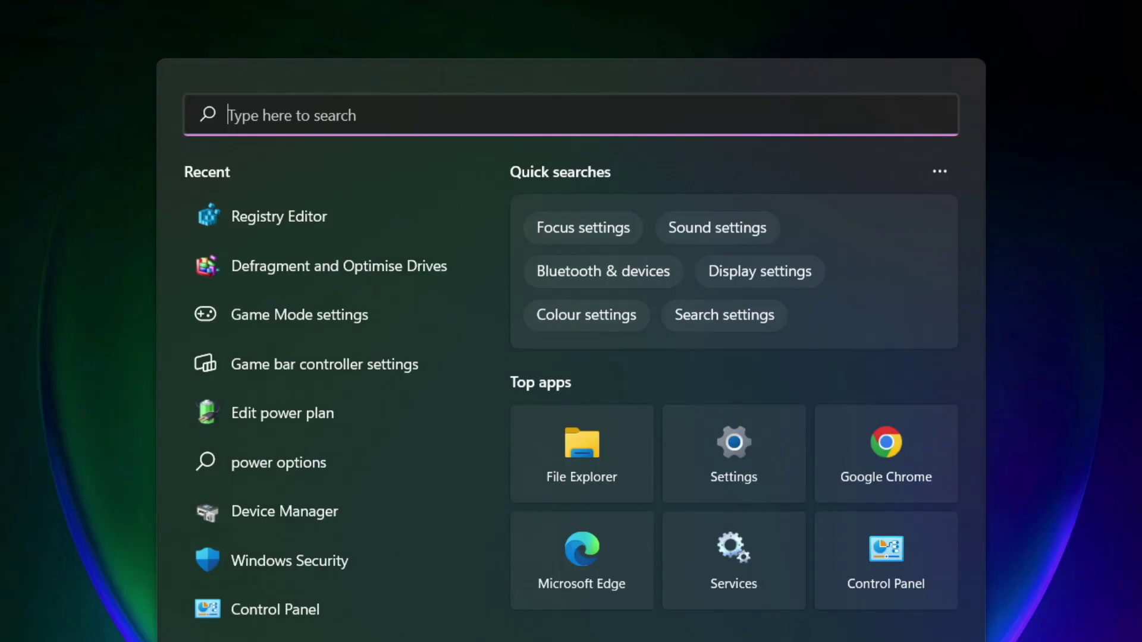
- Search 'updates' and run a fresh Windows Update check, which reports the PC up to date
{"action": "type", "text": "updates"}
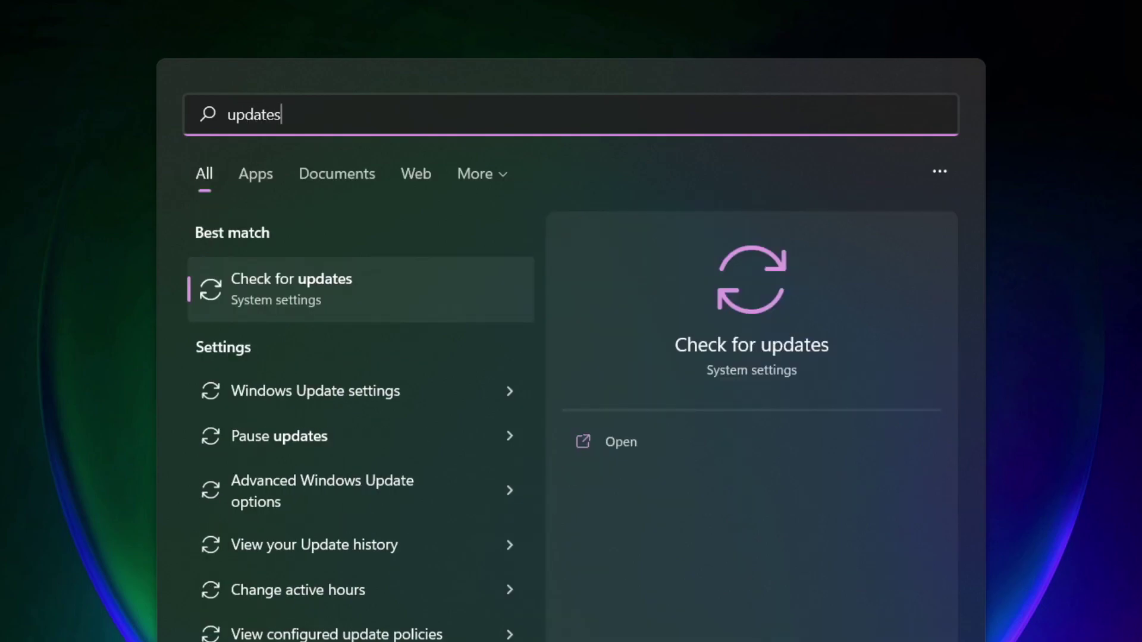
{"action": "left_click", "coordinate": [350, 300]}
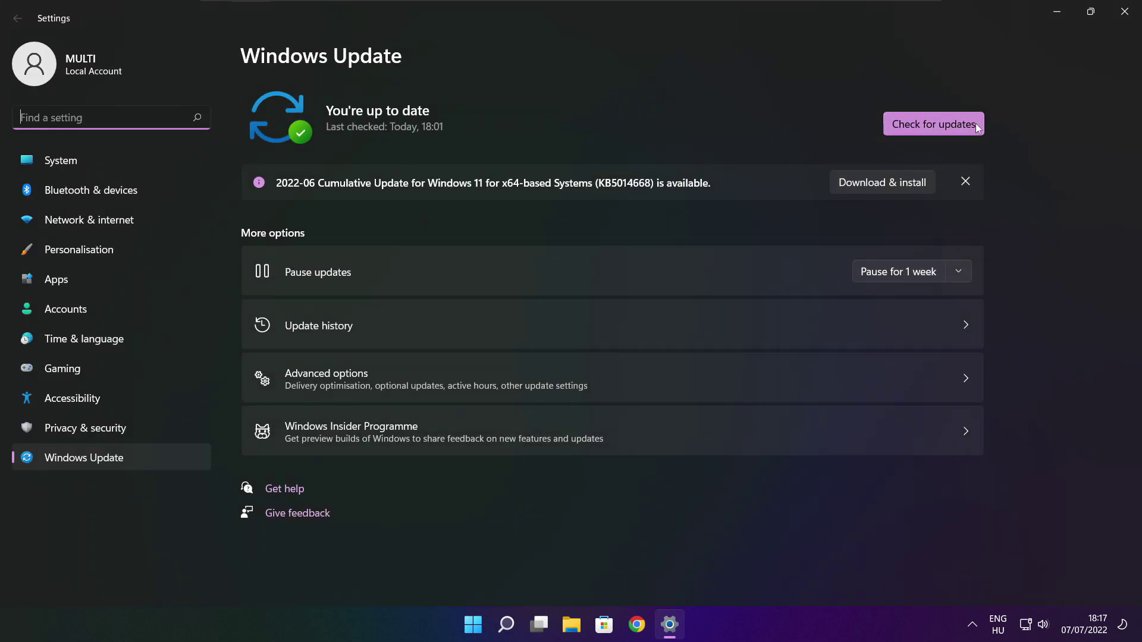
{"action": "left_click", "coordinate": [934, 126]}
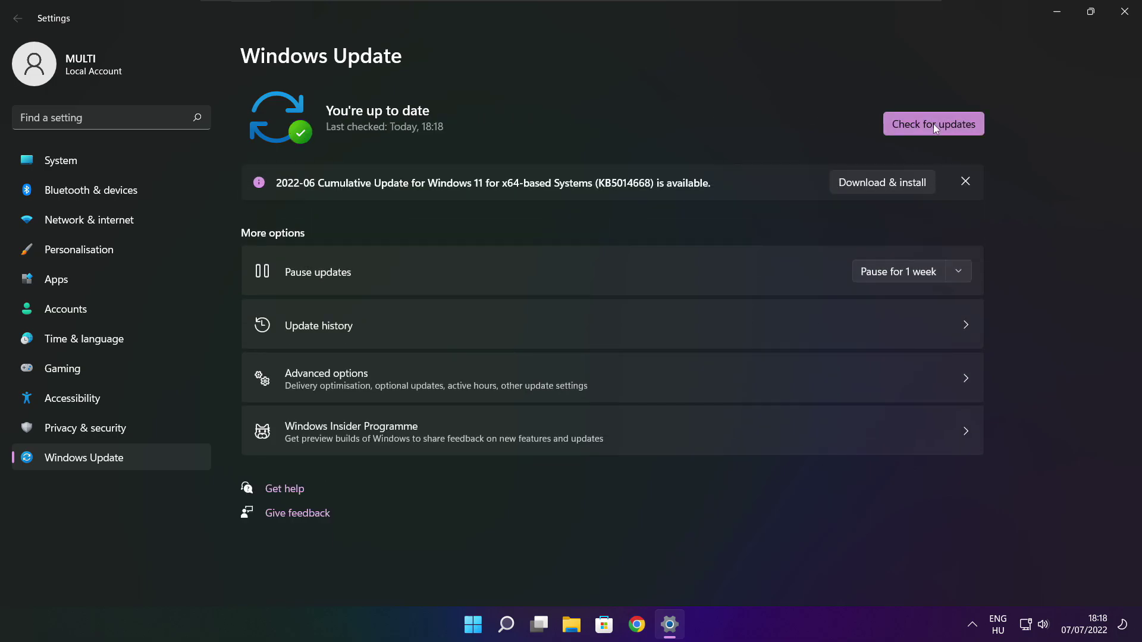
- Close Settings and download dxwebsetup.exe from the DirectX End-User Runtime page in Chrome
{"action": "left_click", "coordinate": [1123, 13]}
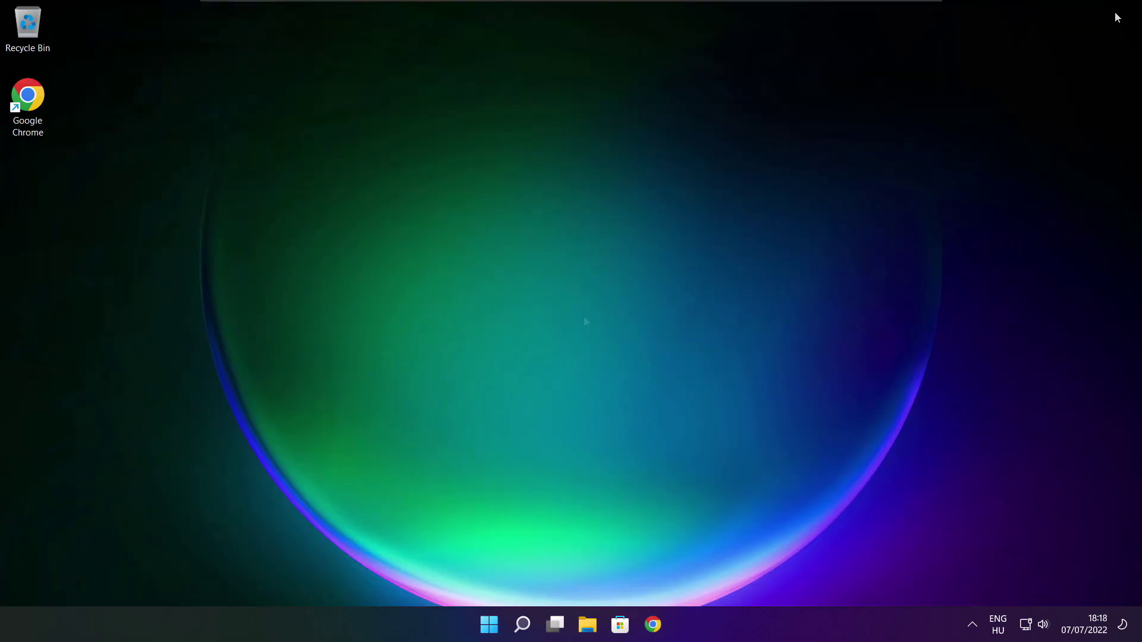
{"action": "left_click", "coordinate": [657, 632]}
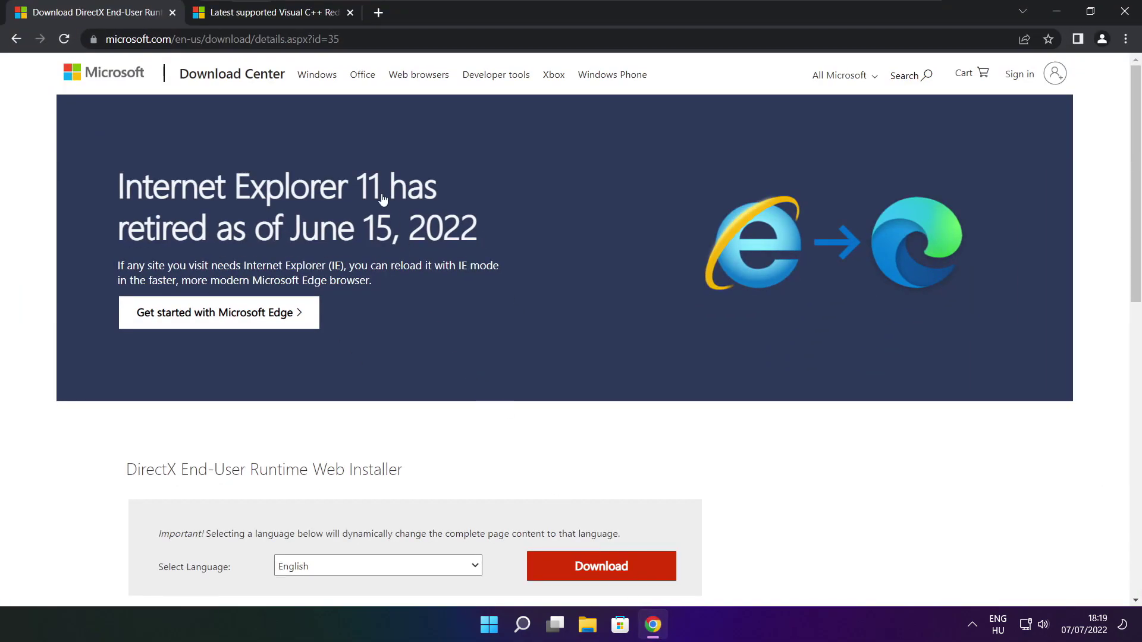
{"action": "left_click", "coordinate": [362, 39]}
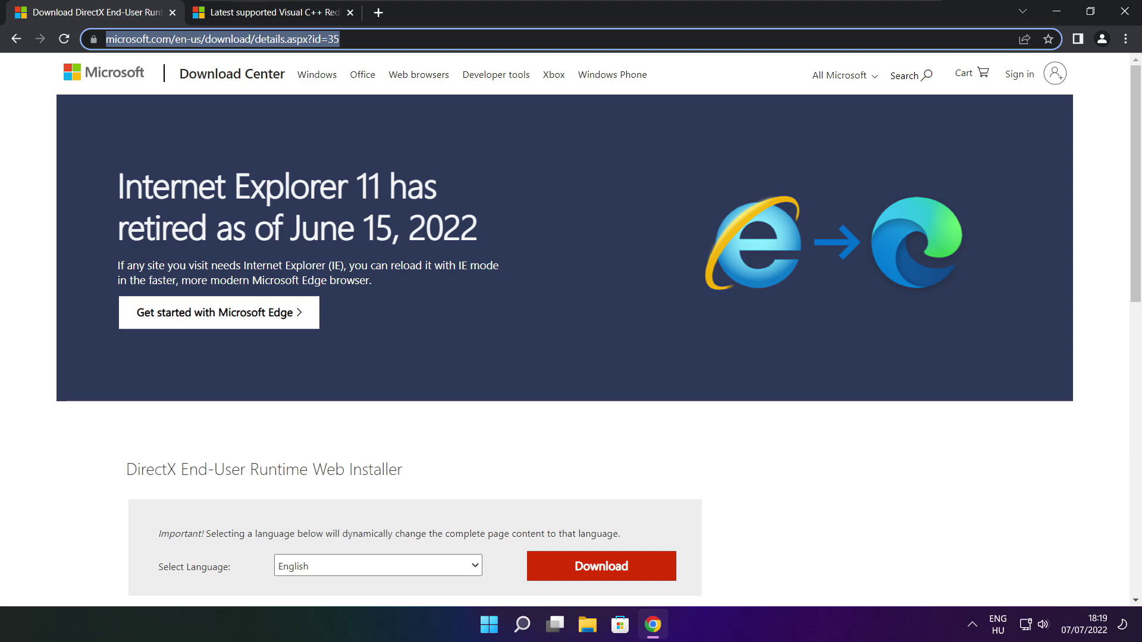
{"action": "key", "text": "End"}
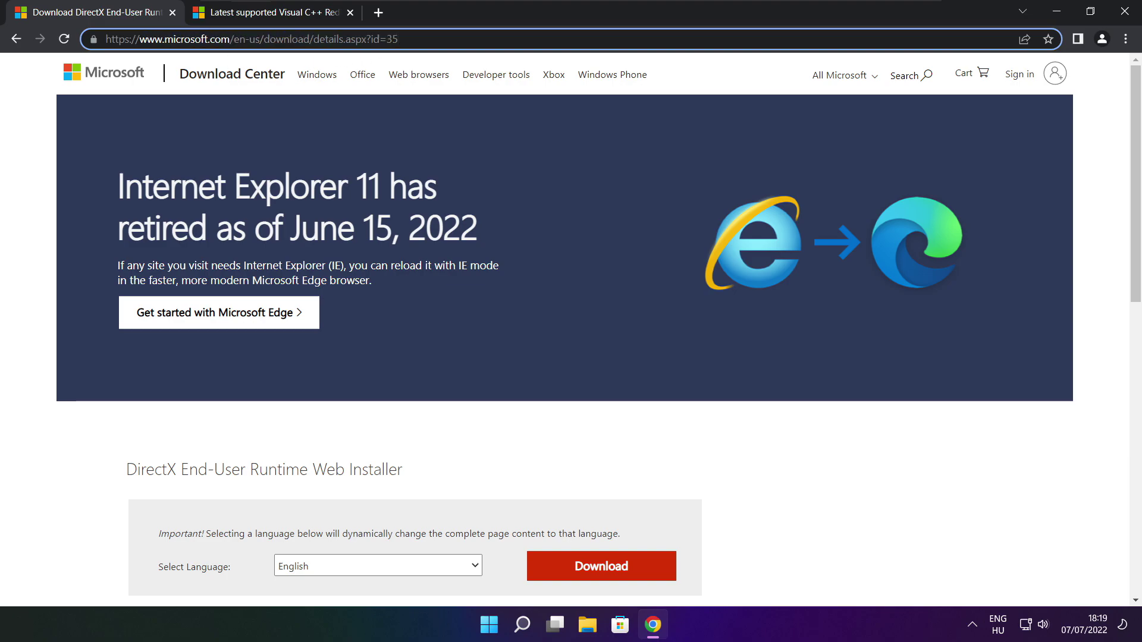
{"action": "left_click", "coordinate": [413, 429]}
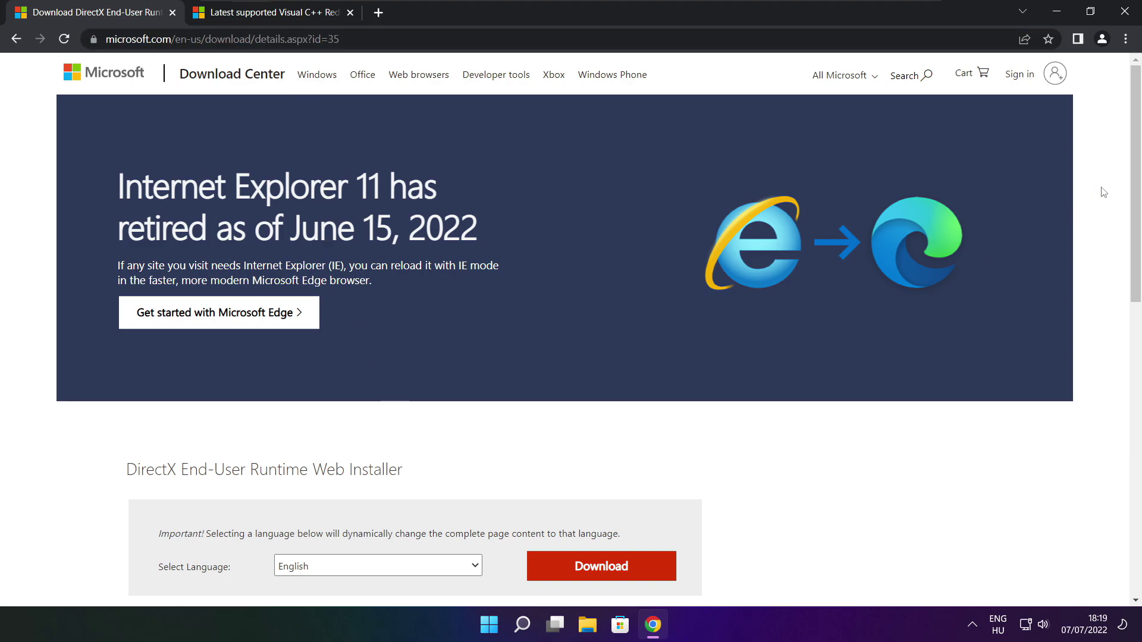
{"action": "scroll", "coordinate": [422, 253], "scroll_direction": "down", "scroll_amount": 4}
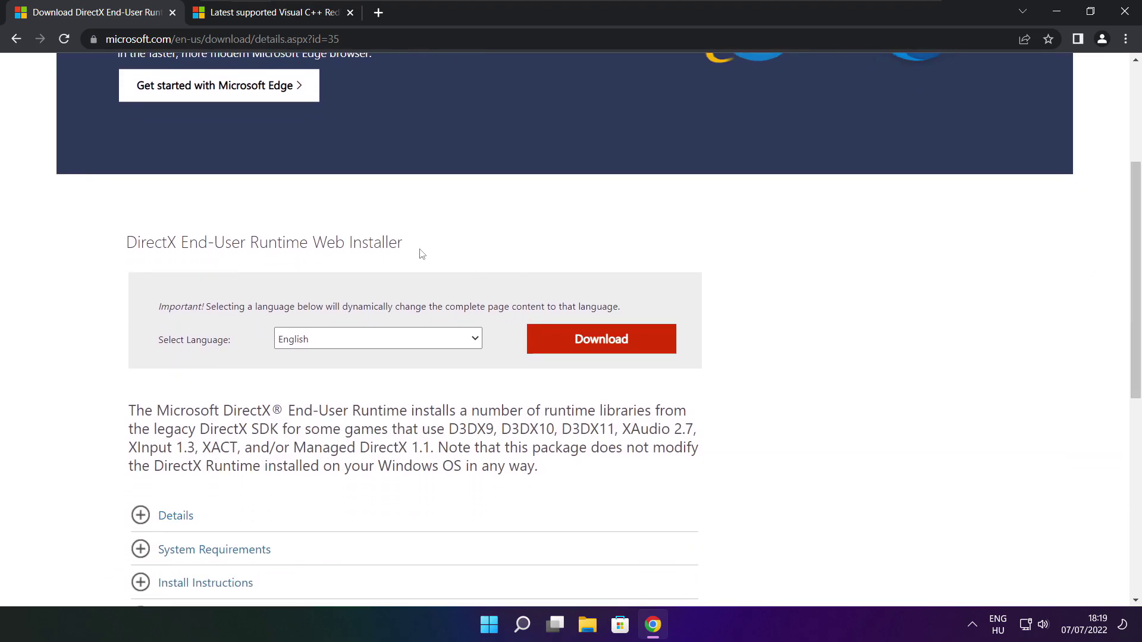
{"action": "left_click_drag", "start_coordinate": [422, 254], "coordinate": [486, 253]}
{"action": "left_click", "coordinate": [605, 344]}
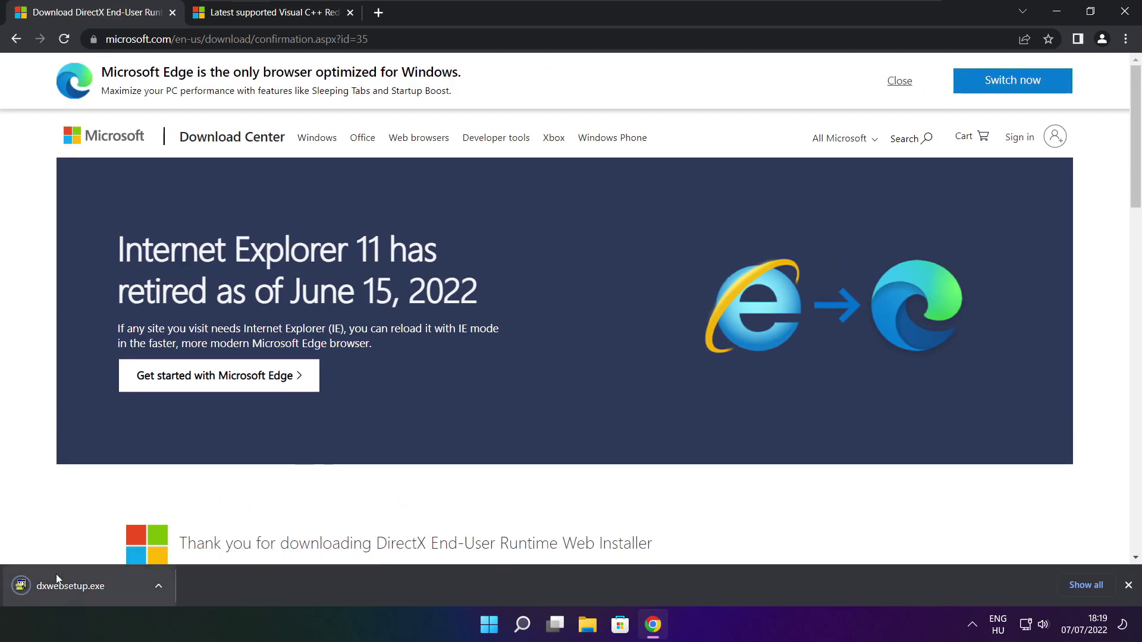
- Run dxwebsetup.exe, accept the license, skip the Bing Bar offer, and install the DirectX components
{"action": "left_click", "coordinate": [107, 586]}
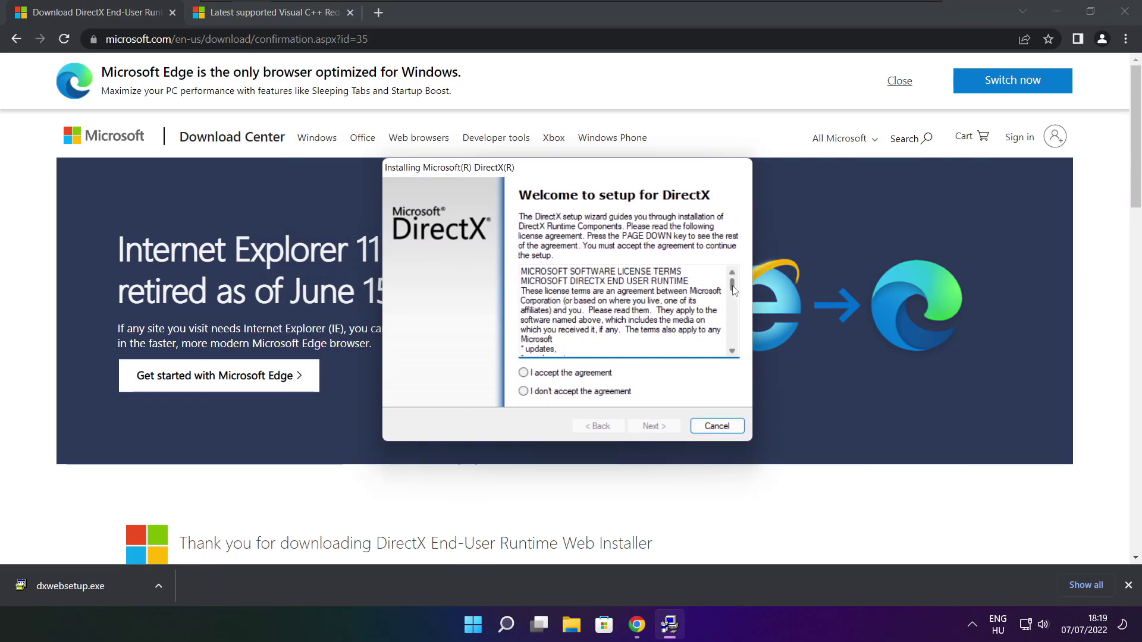
{"action": "left_click_drag", "start_coordinate": [732, 284], "coordinate": [732, 338]}
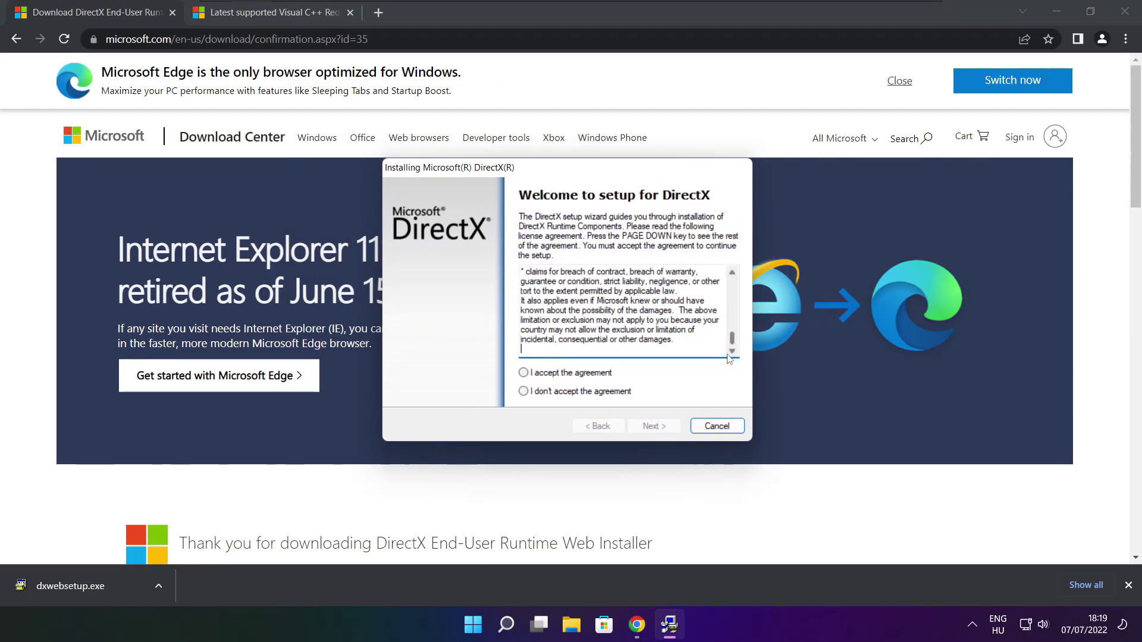
{"action": "left_click", "coordinate": [543, 373]}
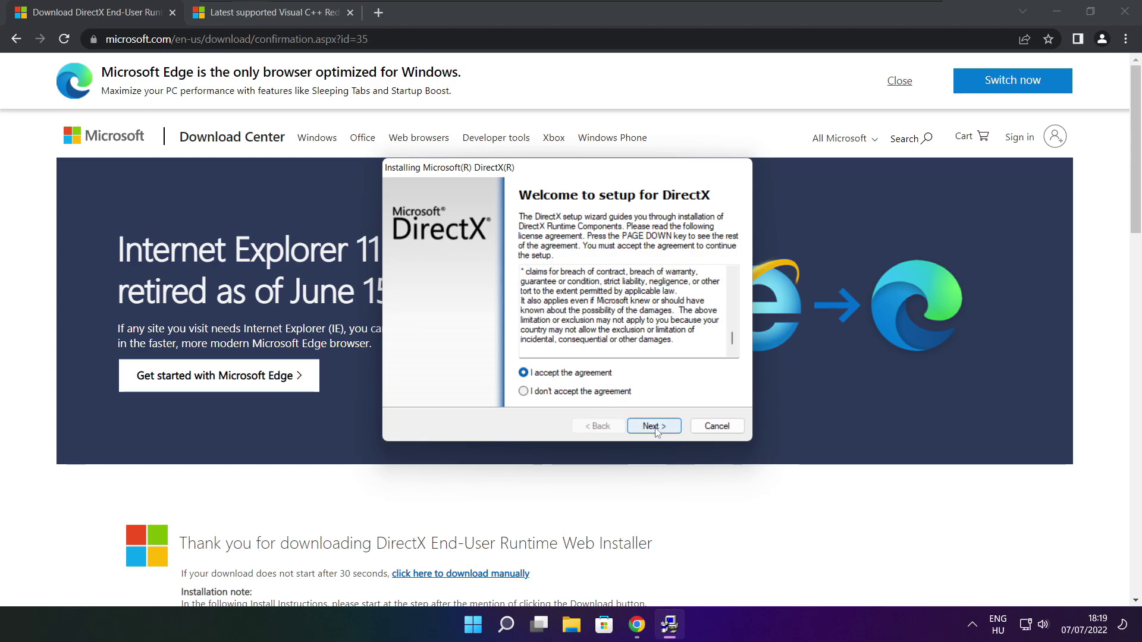
{"action": "left_click", "coordinate": [659, 431]}
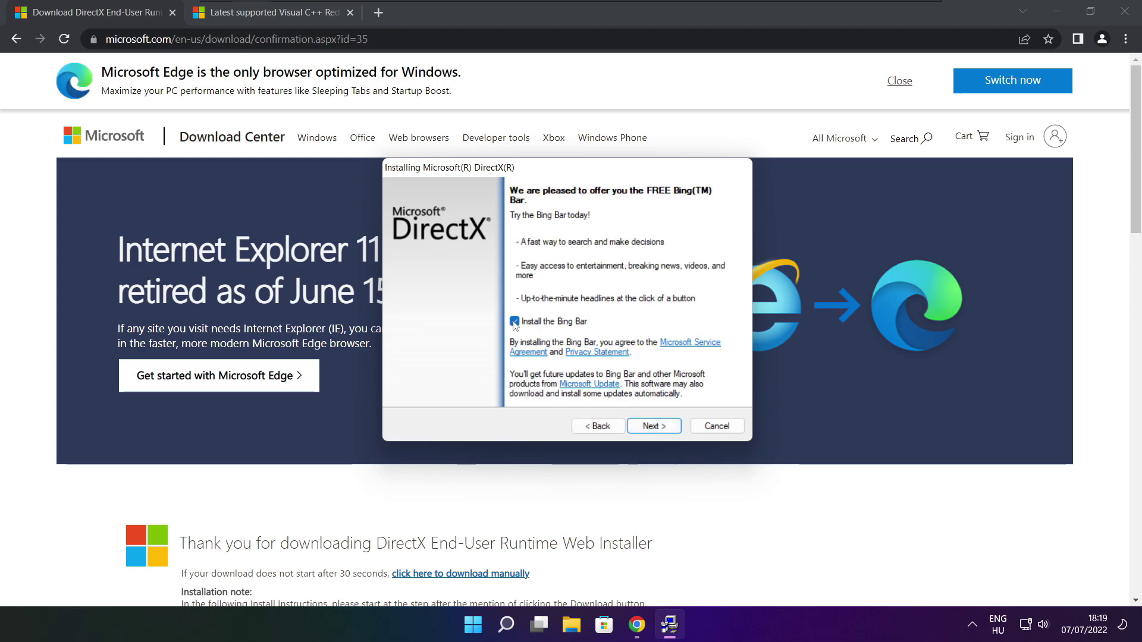
{"action": "left_click", "coordinate": [666, 429]}
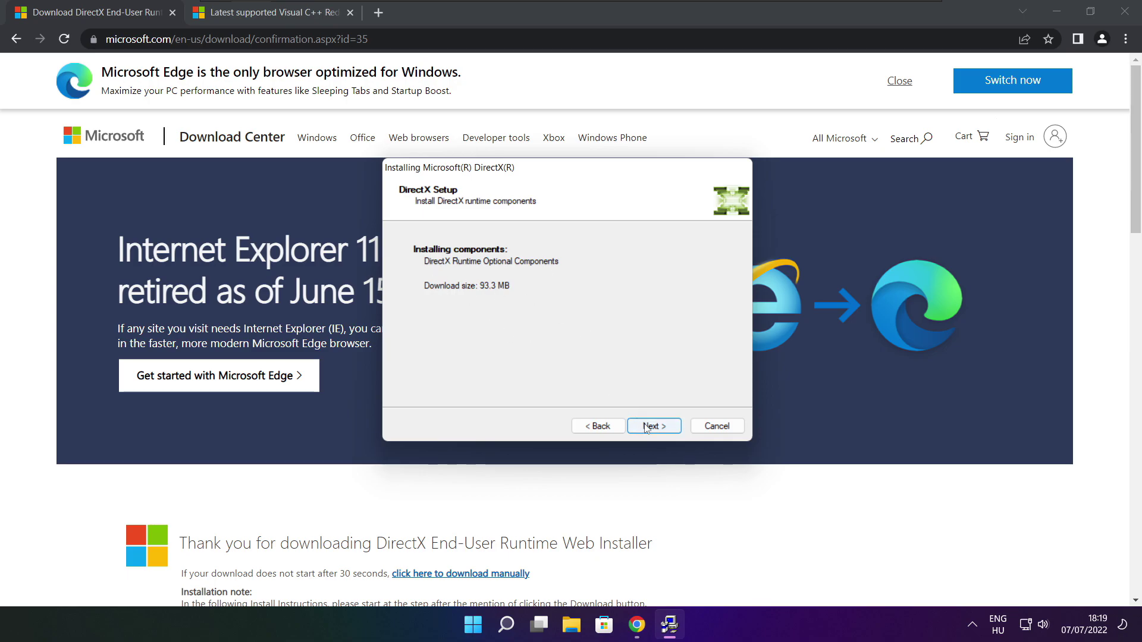
{"action": "left_click", "coordinate": [655, 426]}
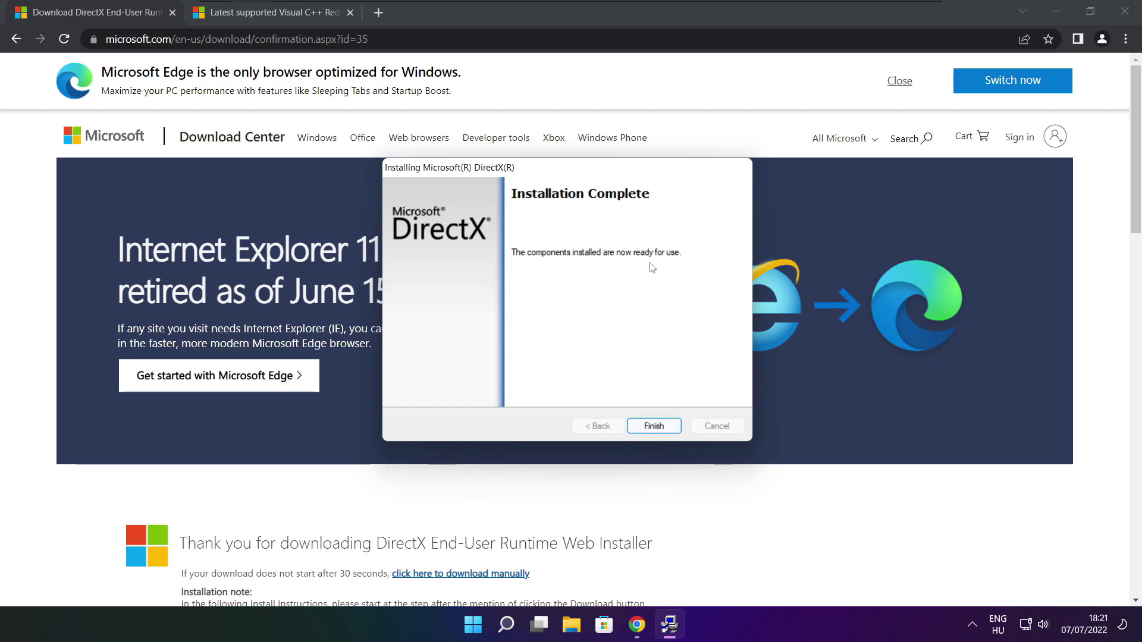
- Finish DirectX setup, close its tab, and locate the Visual C++ redistributable download table
{"action": "left_click", "coordinate": [654, 427]}
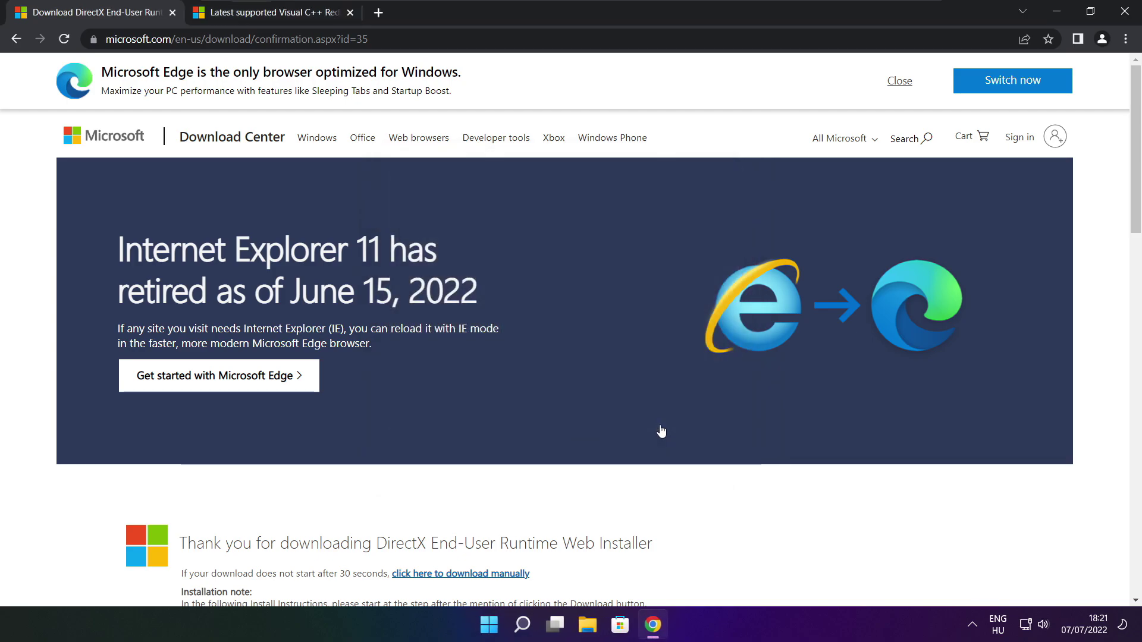
{"action": "left_click", "coordinate": [172, 13]}
{"action": "mouse_move", "coordinate": [493, 38]}
{"action": "left_mouse_down"}
{"action": "mouse_move", "coordinate": [105, 39]}
{"action": "mouse_move", "coordinate": [493, 39]}
{"action": "left_mouse_up"}
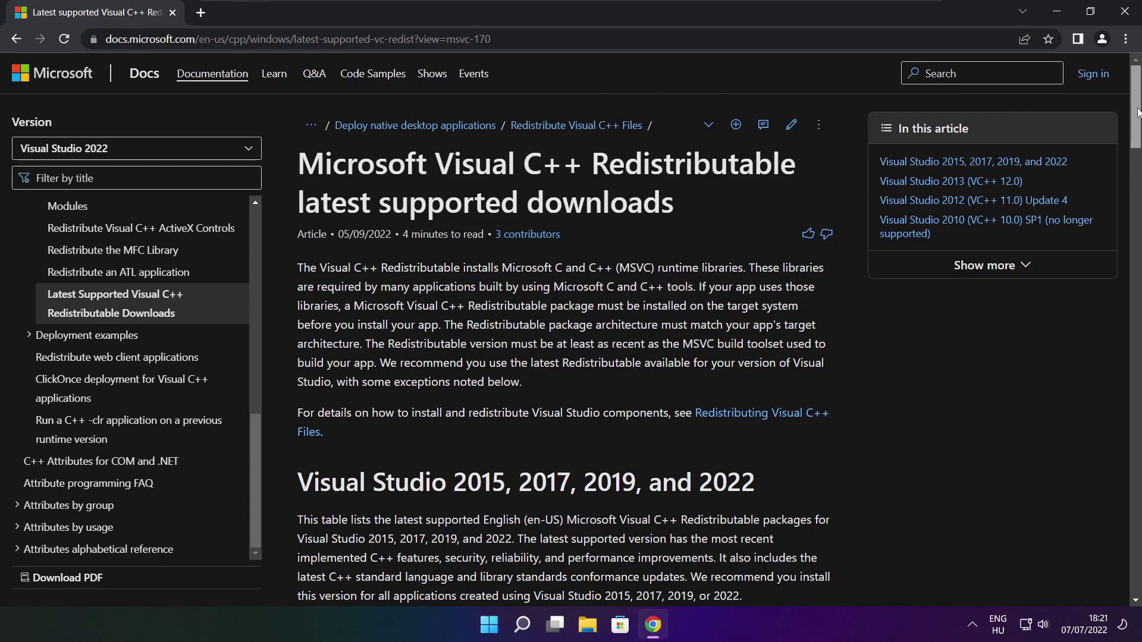
{"action": "left_click_drag", "start_coordinate": [1133, 113], "coordinate": [1127, 171]}
{"action": "left_click_drag", "start_coordinate": [303, 293], "coordinate": [767, 401]}
{"action": "left_click", "coordinate": [767, 411]}
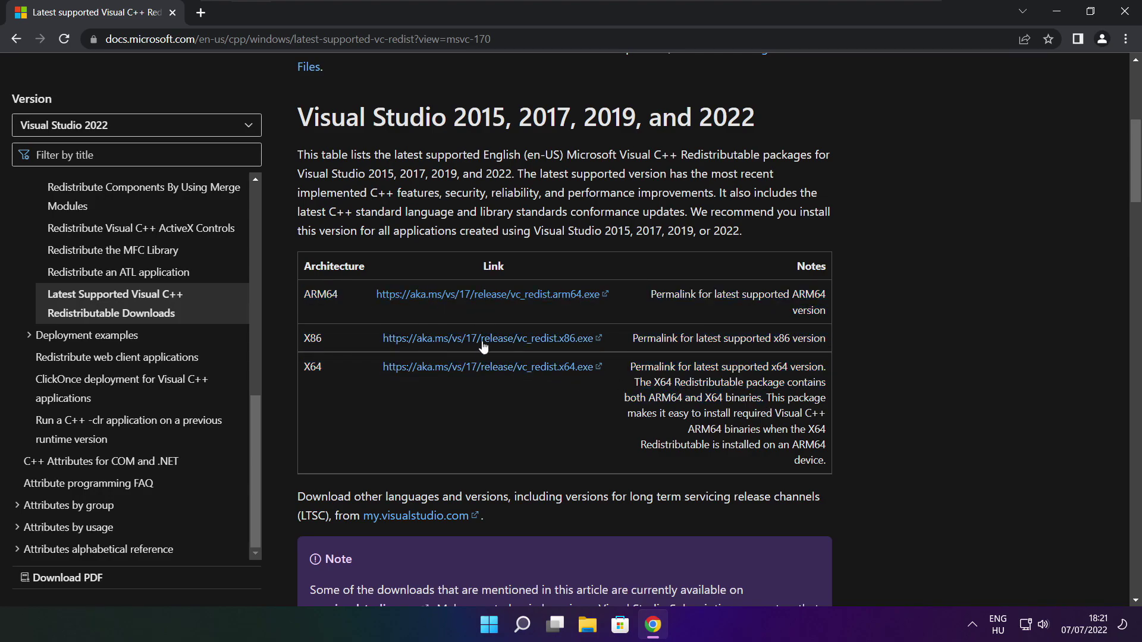
- Download the ARM64, X86 and X64 Visual C++ redistributables and launch VC_redist.arm64.exe
{"action": "left_click", "coordinate": [474, 296]}
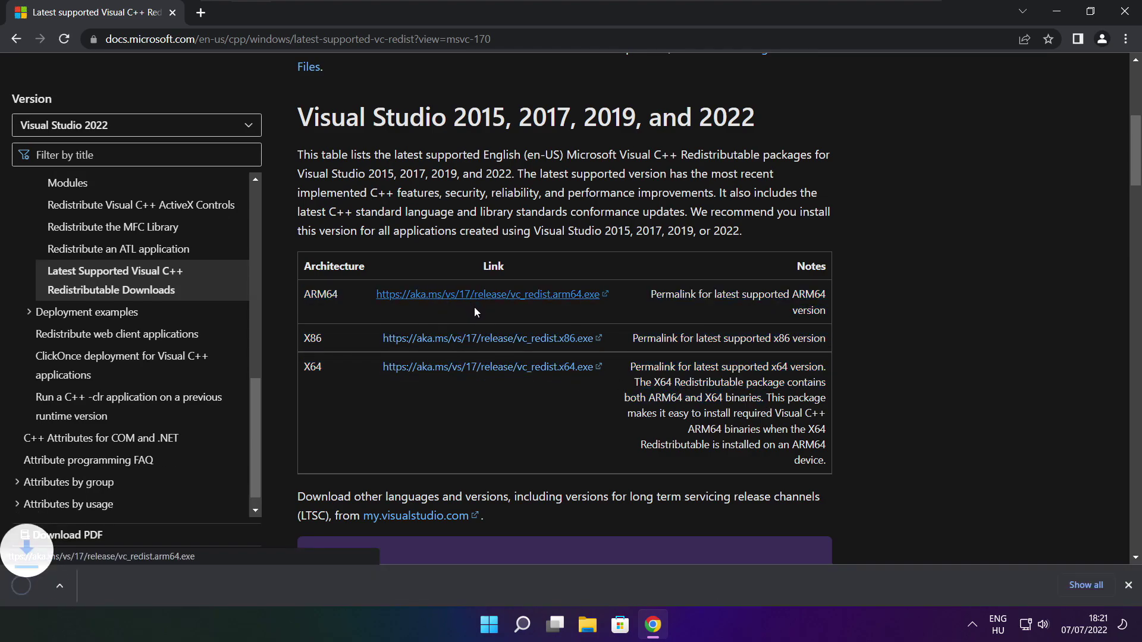
{"action": "left_click", "coordinate": [471, 339]}
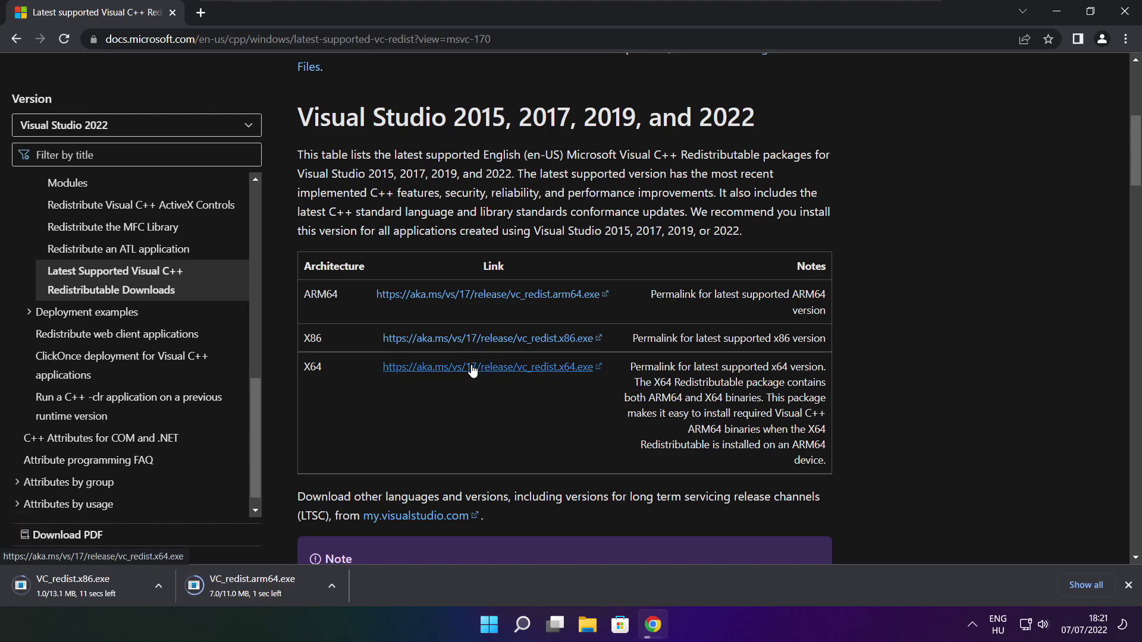
{"action": "left_click", "coordinate": [470, 367]}
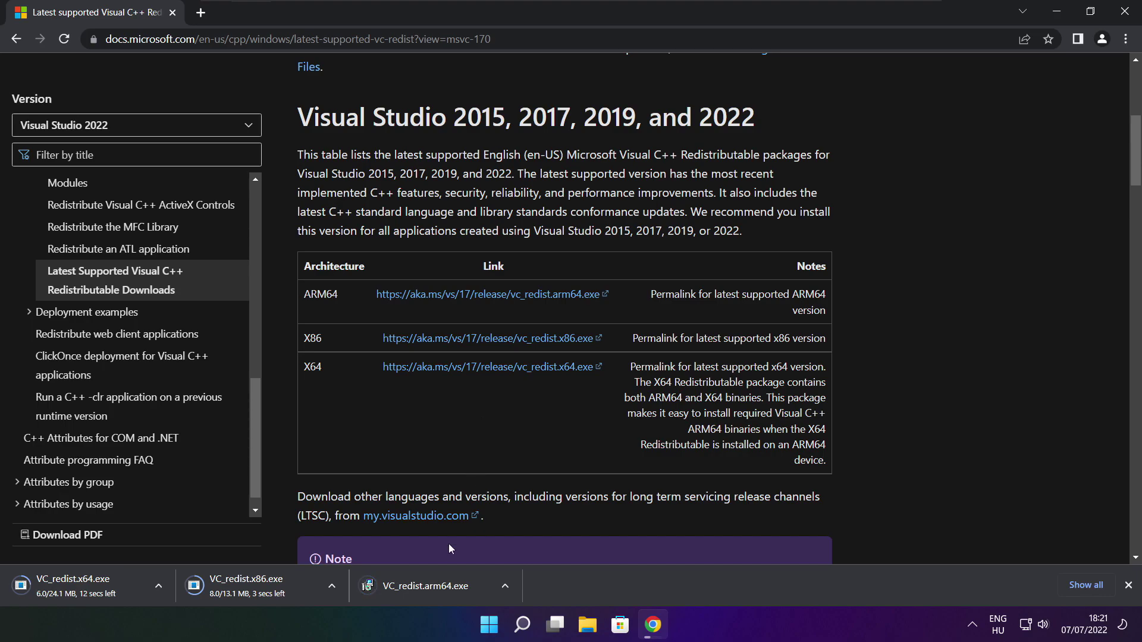
{"action": "left_click", "coordinate": [434, 587]}
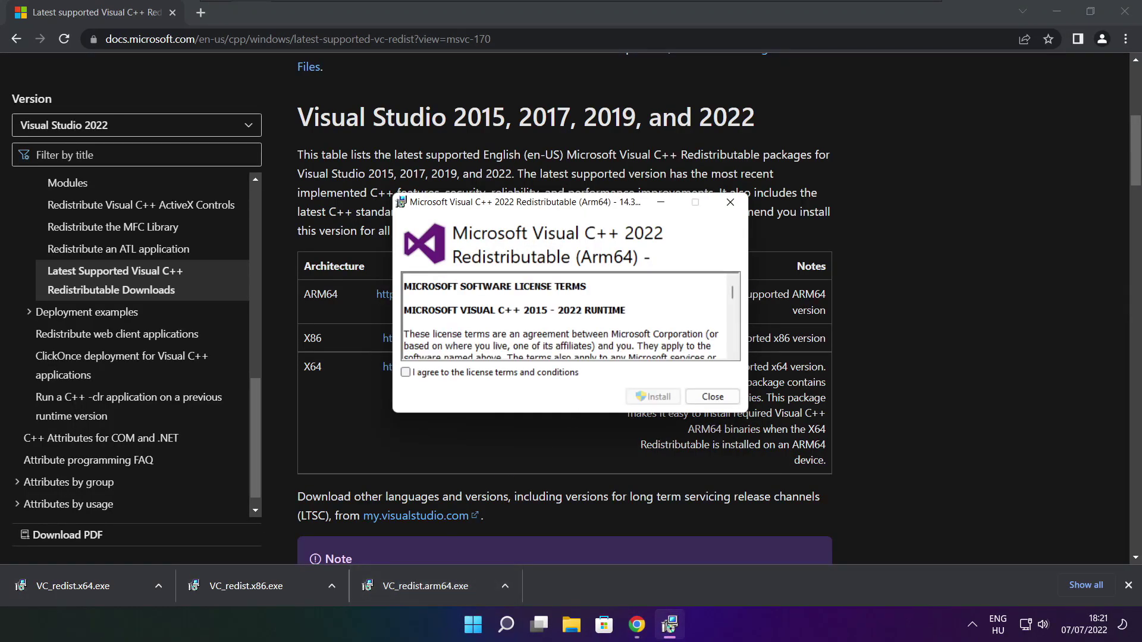
- Accept the Arm64 redistributable license, attempt installation, and close the failed setup dialog
{"action": "left_click_drag", "start_coordinate": [733, 295], "coordinate": [732, 349]}
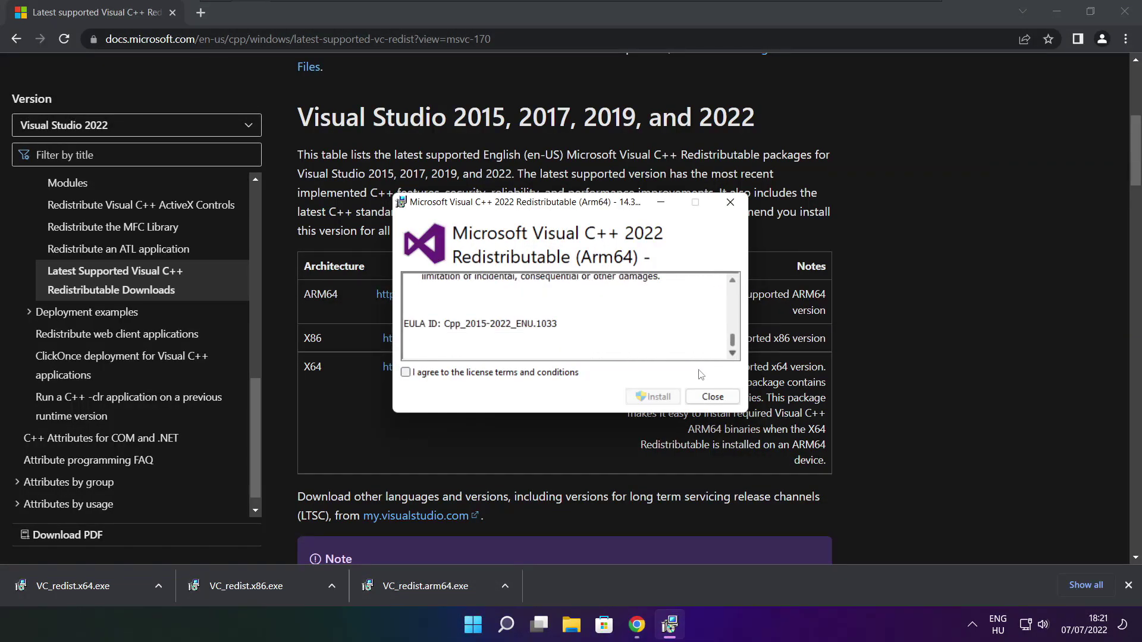
{"action": "left_click", "coordinate": [405, 372]}
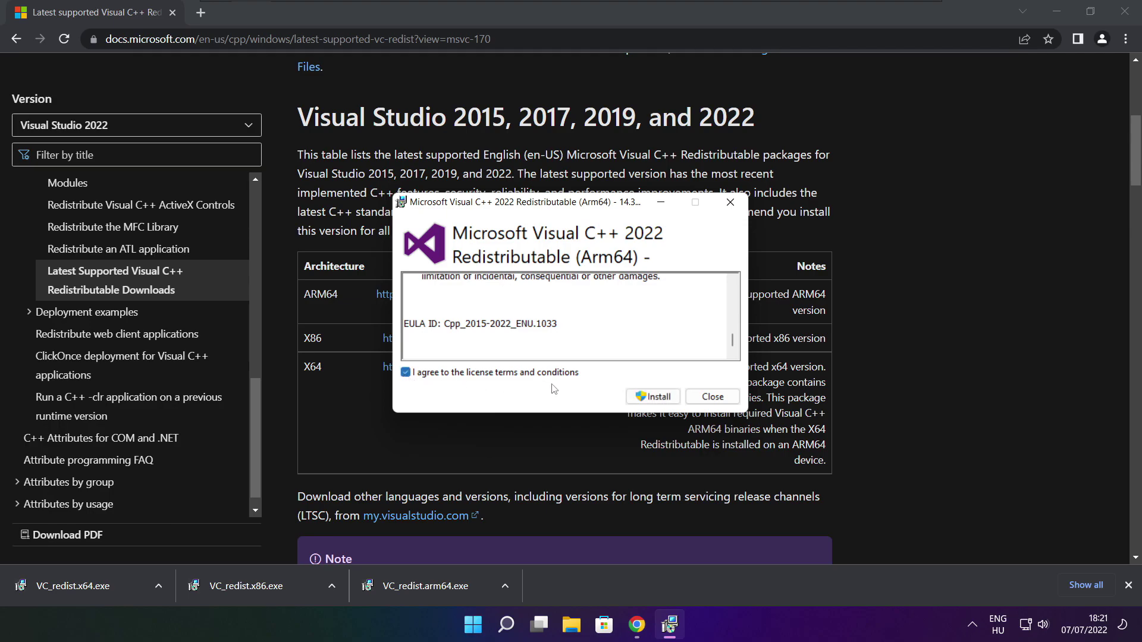
{"action": "left_click", "coordinate": [647, 397]}
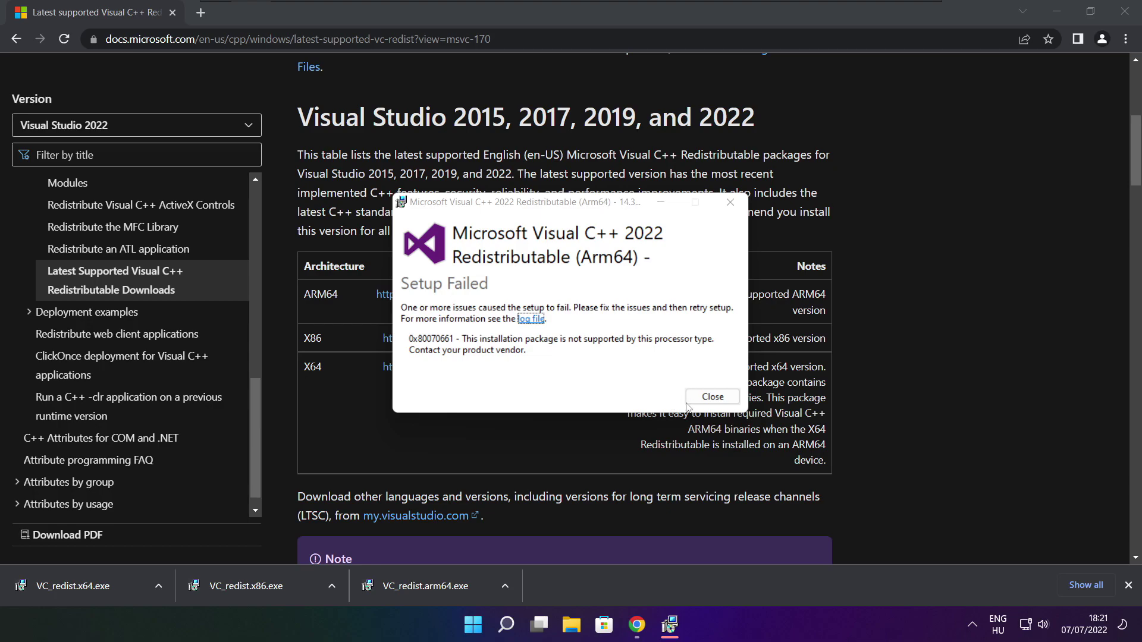
{"action": "left_click", "coordinate": [690, 402]}
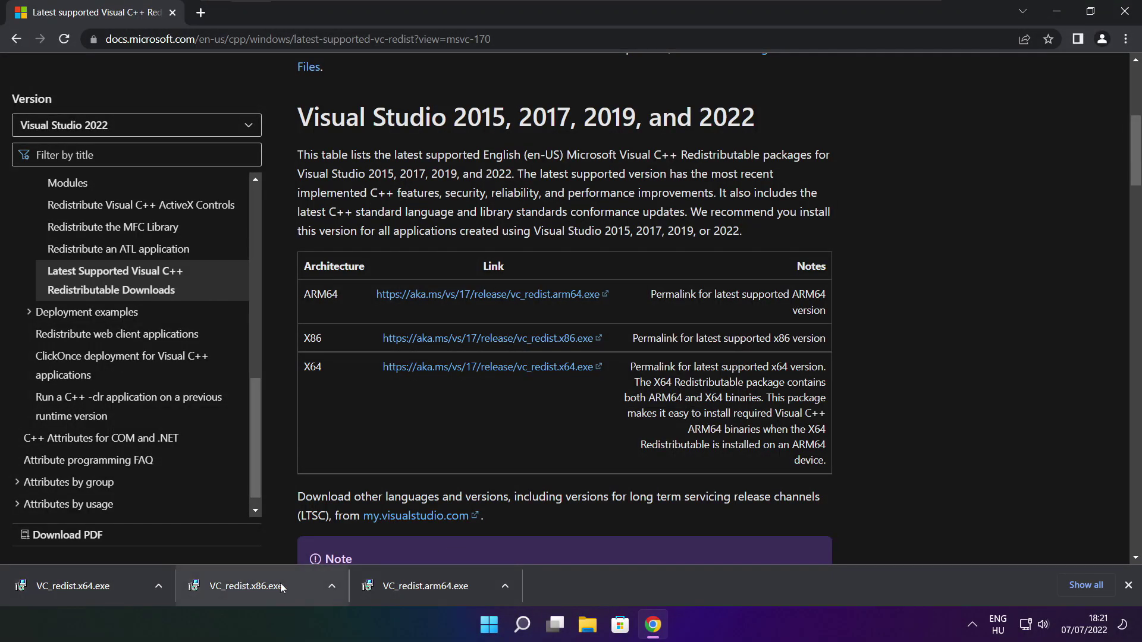
- Run VC_redist.x86.exe, accept the license, install Visual C++ 2015-2022 x86 14.32.31332, and close setup
{"action": "left_click", "coordinate": [269, 585]}
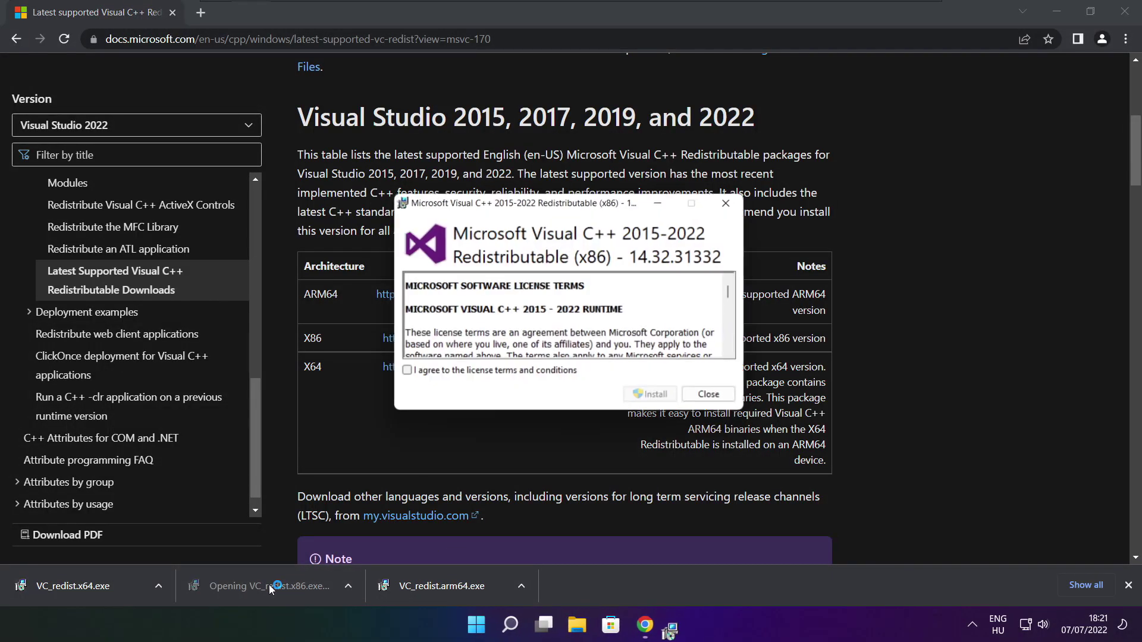
{"action": "left_click_drag", "start_coordinate": [735, 300], "coordinate": [735, 348]}
{"action": "left_click", "coordinate": [404, 373]}
{"action": "left_click", "coordinate": [654, 396]}
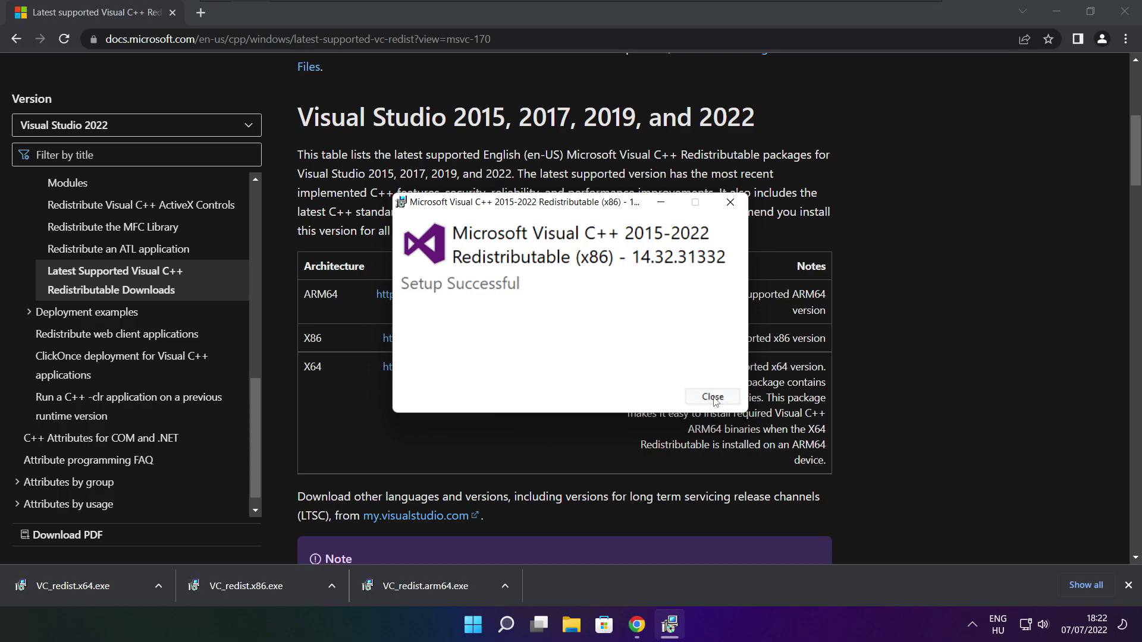
{"action": "left_click", "coordinate": [713, 397]}
- Run VC_redist.x64.exe, accept the license, install Visual C++ 2015-2022 x64 14.32.31332, and close setup
{"action": "left_click", "coordinate": [90, 586]}
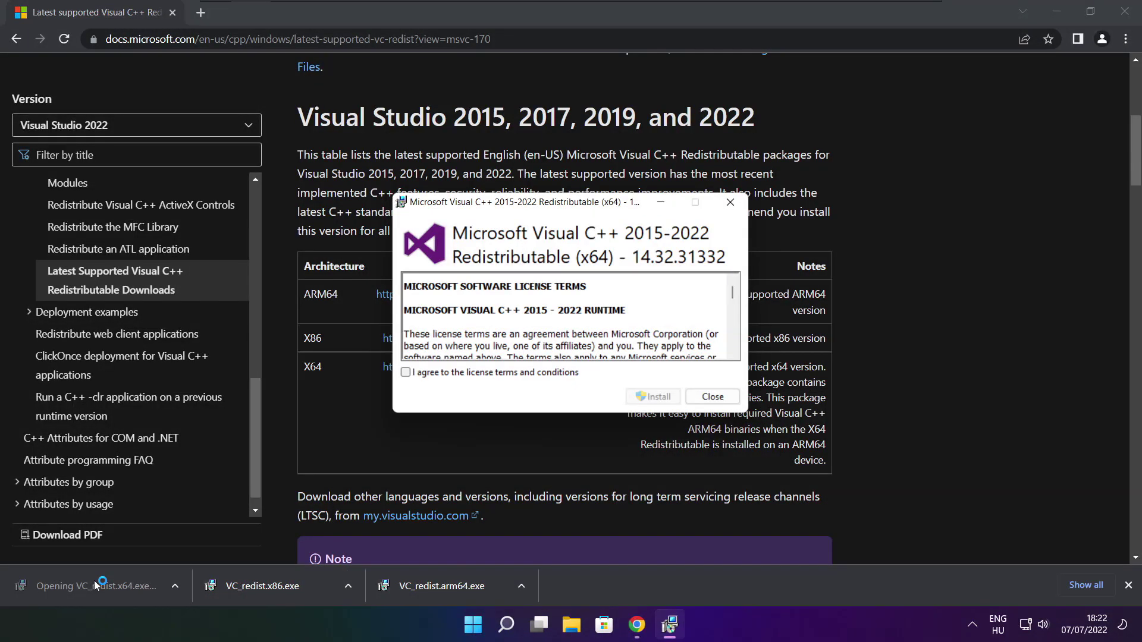
{"action": "scroll", "coordinate": [733, 314], "scroll_direction": "down", "scroll_amount": 5}
{"action": "left_click_drag", "start_coordinate": [733, 314], "coordinate": [734, 352]}
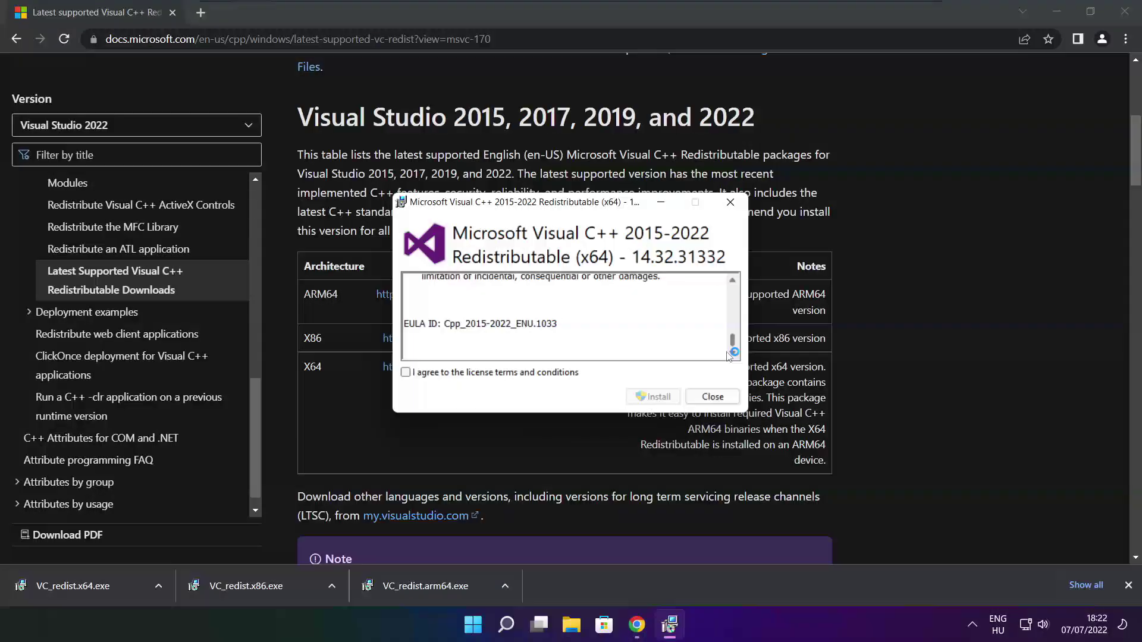
{"action": "left_click", "coordinate": [406, 373]}
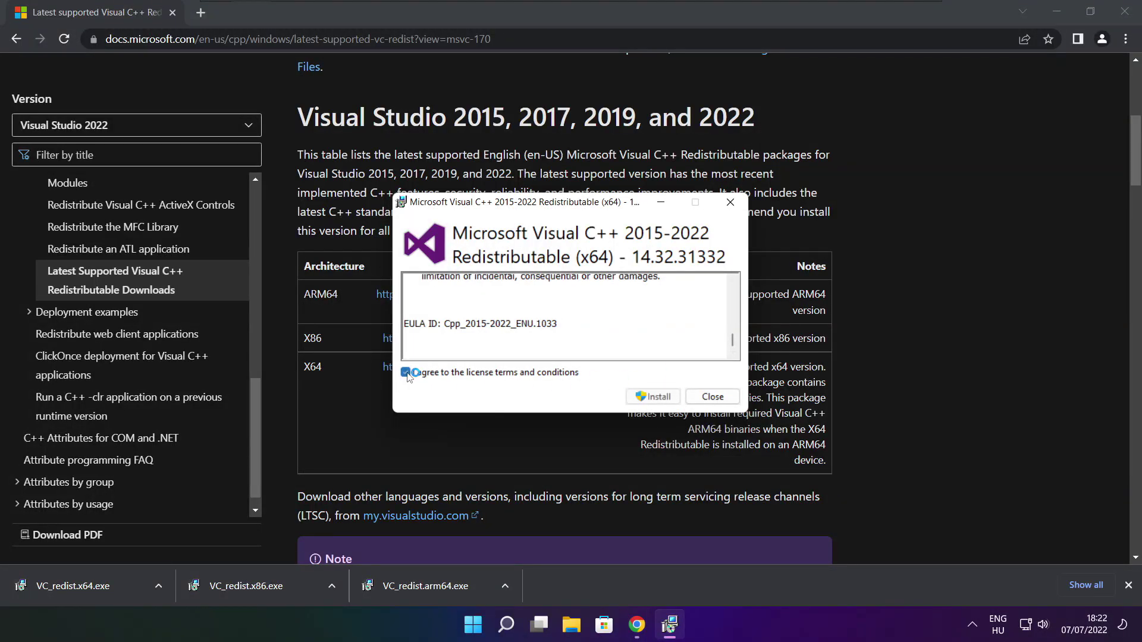
{"action": "left_click", "coordinate": [654, 396]}
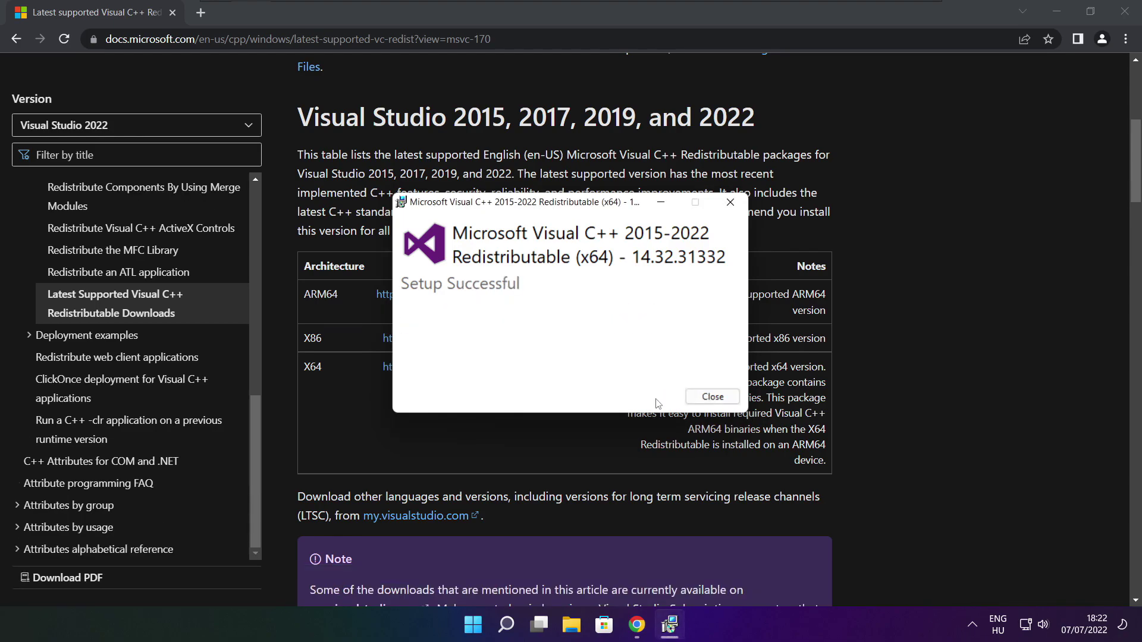
{"action": "left_click", "coordinate": [713, 397]}
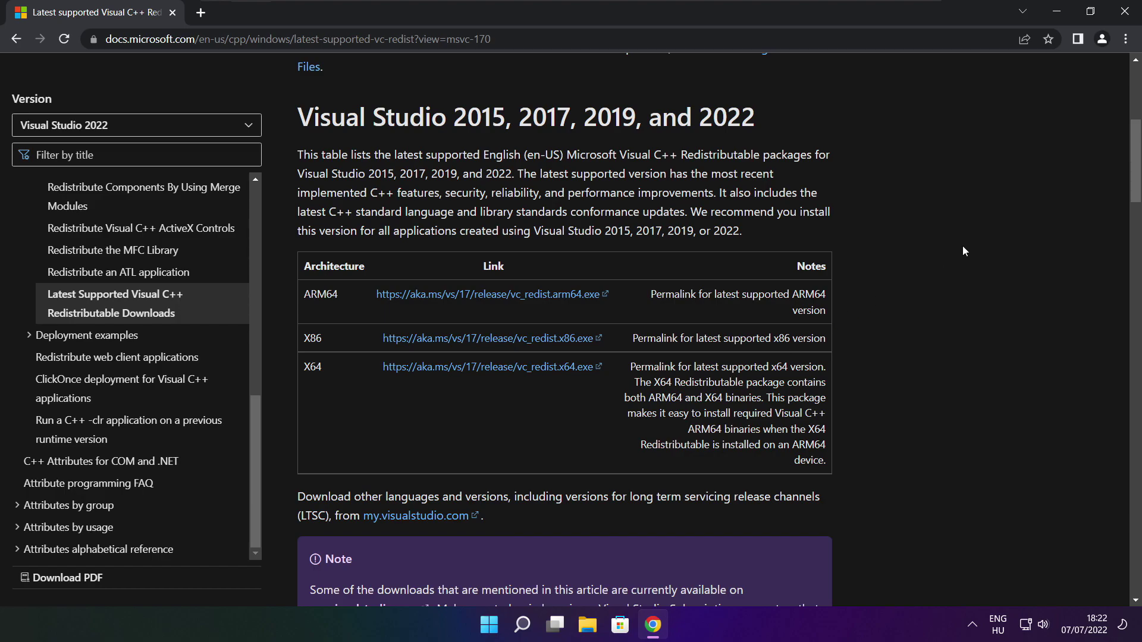
- Close Chrome and launch Task Manager from the Start button's context menu
{"action": "left_click", "coordinate": [1126, 13]}
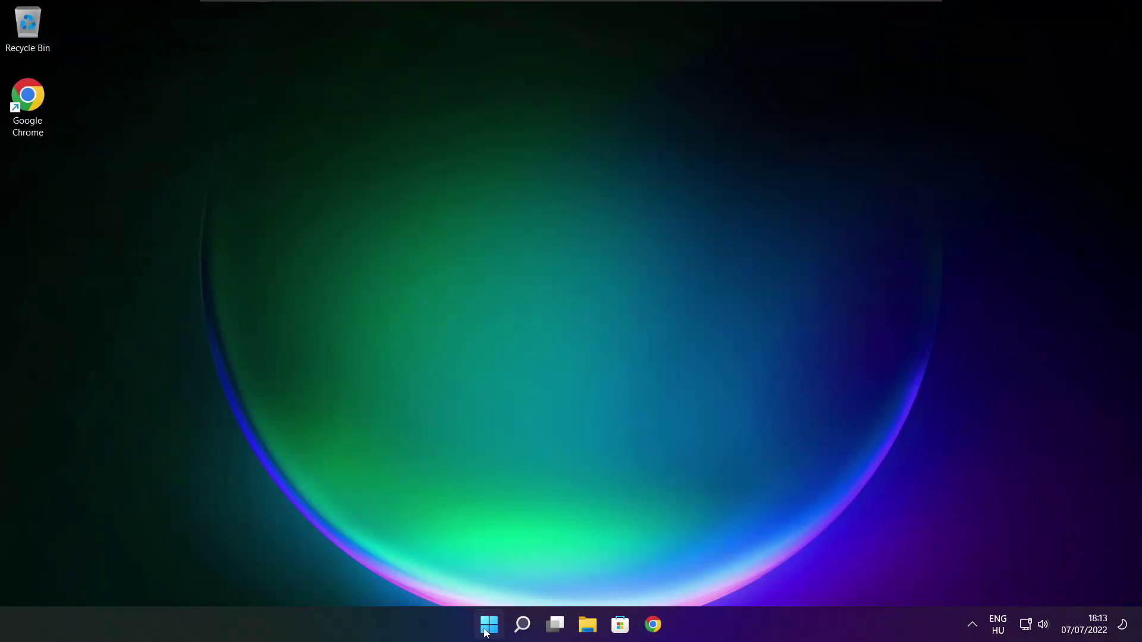
{"action": "right_click", "coordinate": [491, 627]}
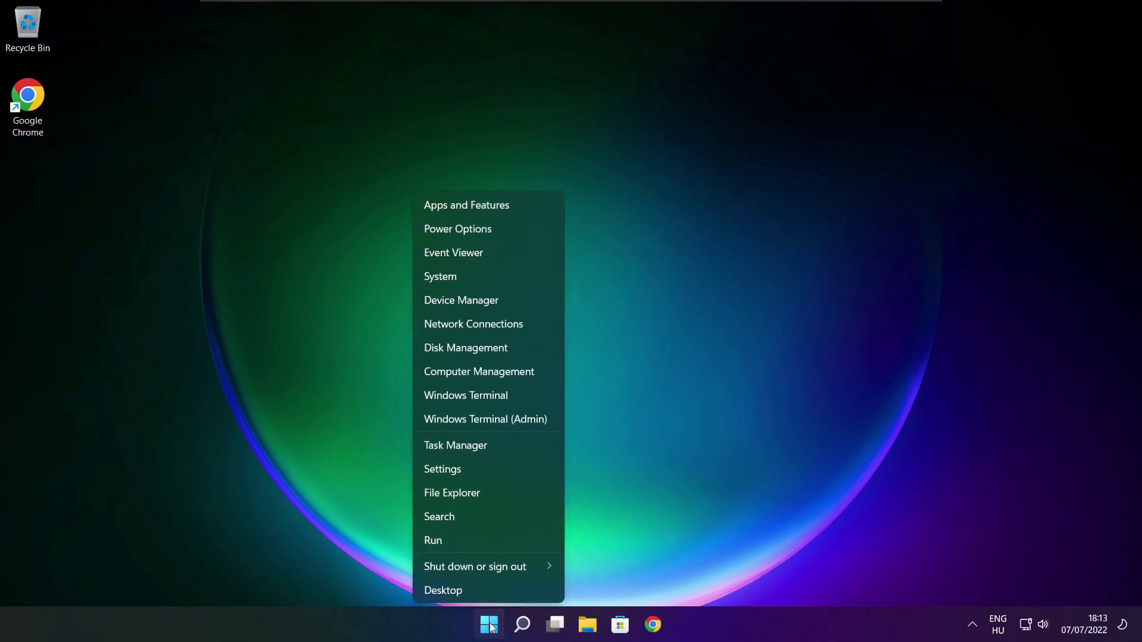
{"action": "left_click", "coordinate": [491, 445]}
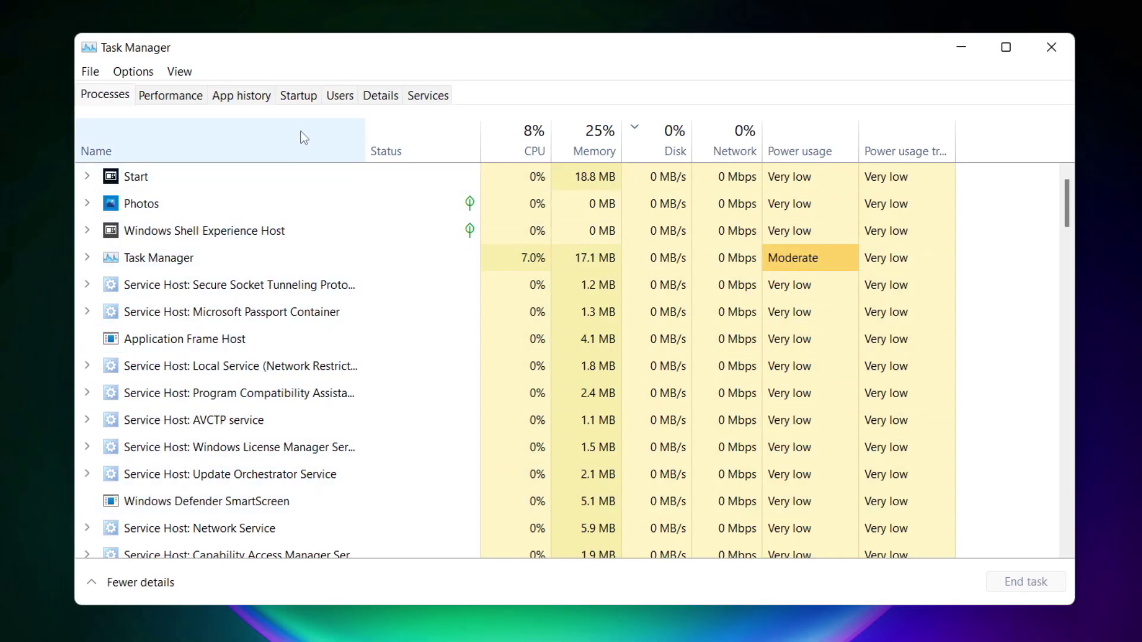
- On the Startup tab, disable Cortana, Microsoft Edge, Microsoft Teams and Terminal
{"action": "left_click", "coordinate": [303, 99]}
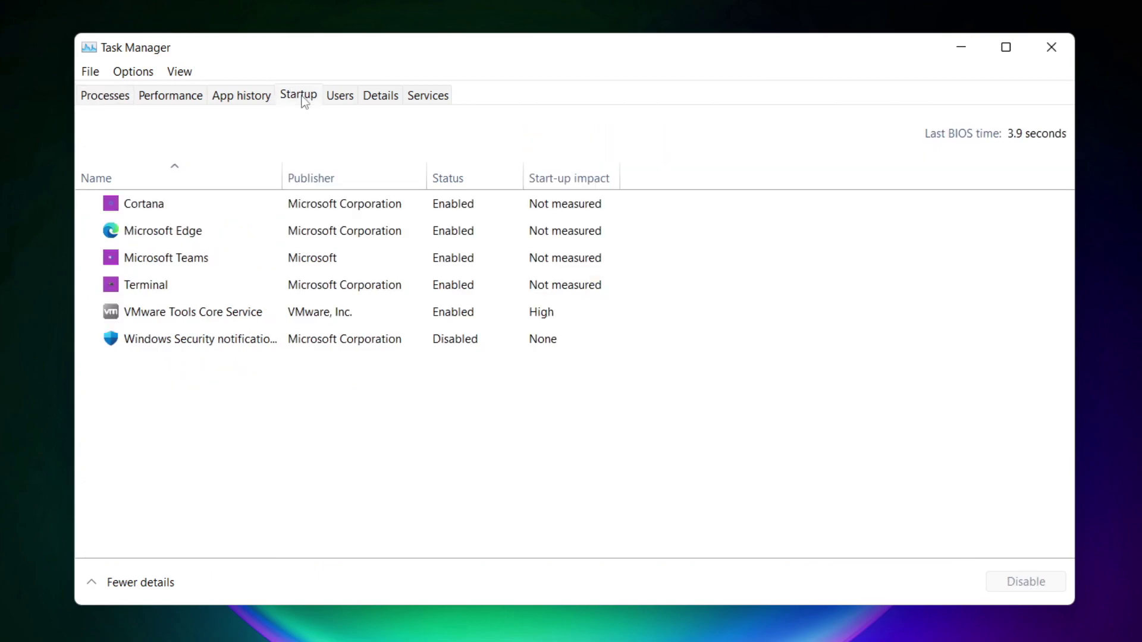
{"action": "left_click", "coordinate": [324, 212]}
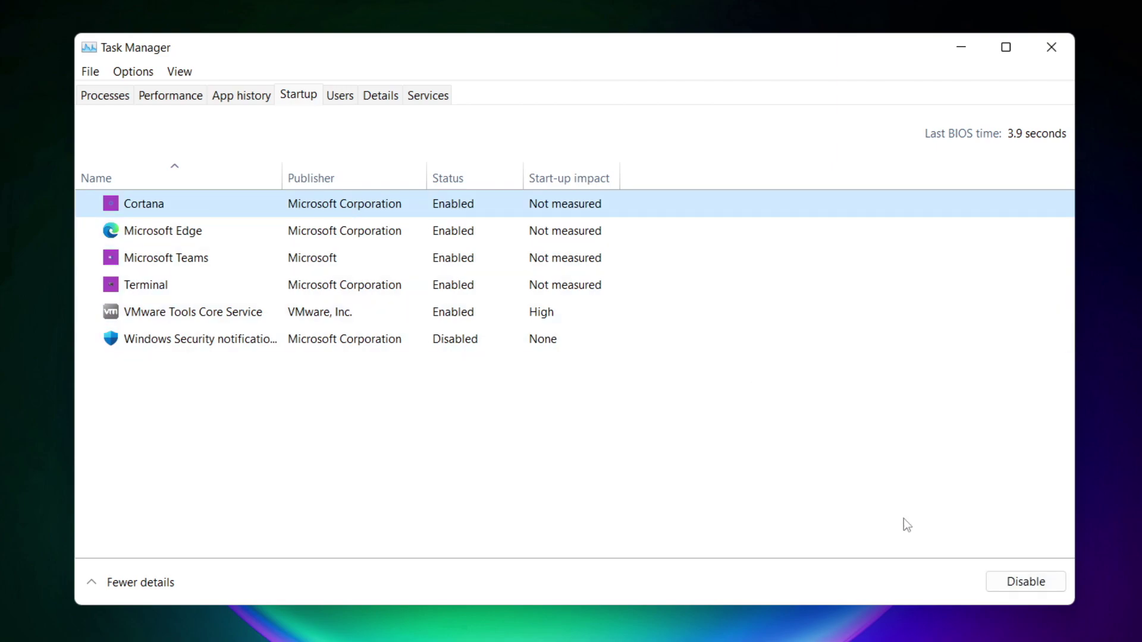
{"action": "left_click", "coordinate": [1025, 583]}
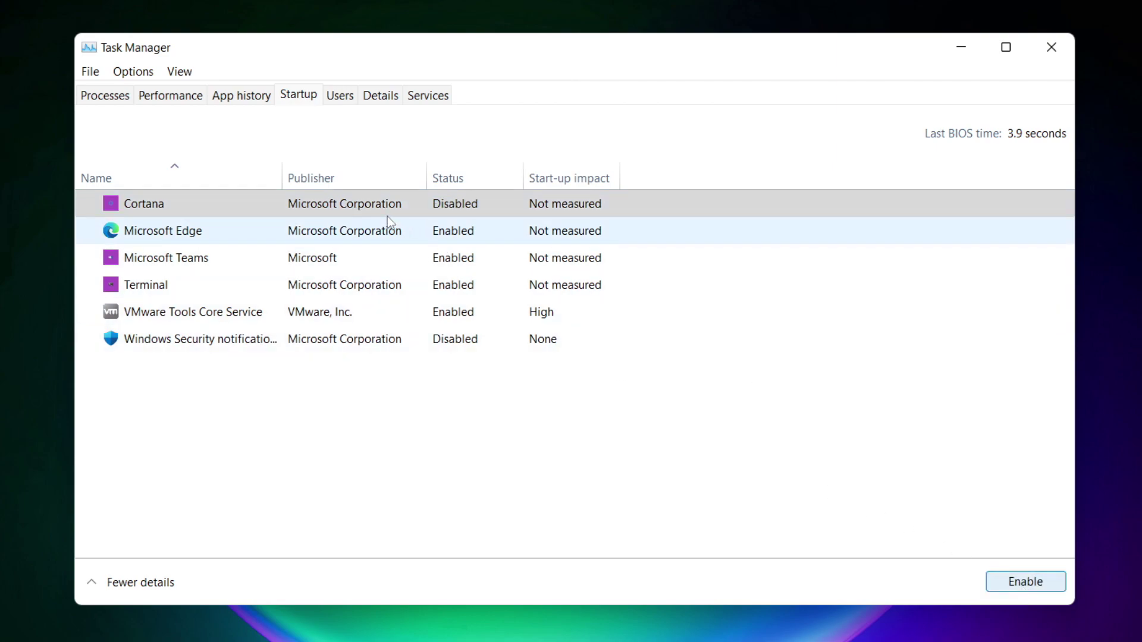
{"action": "left_click", "coordinate": [309, 240]}
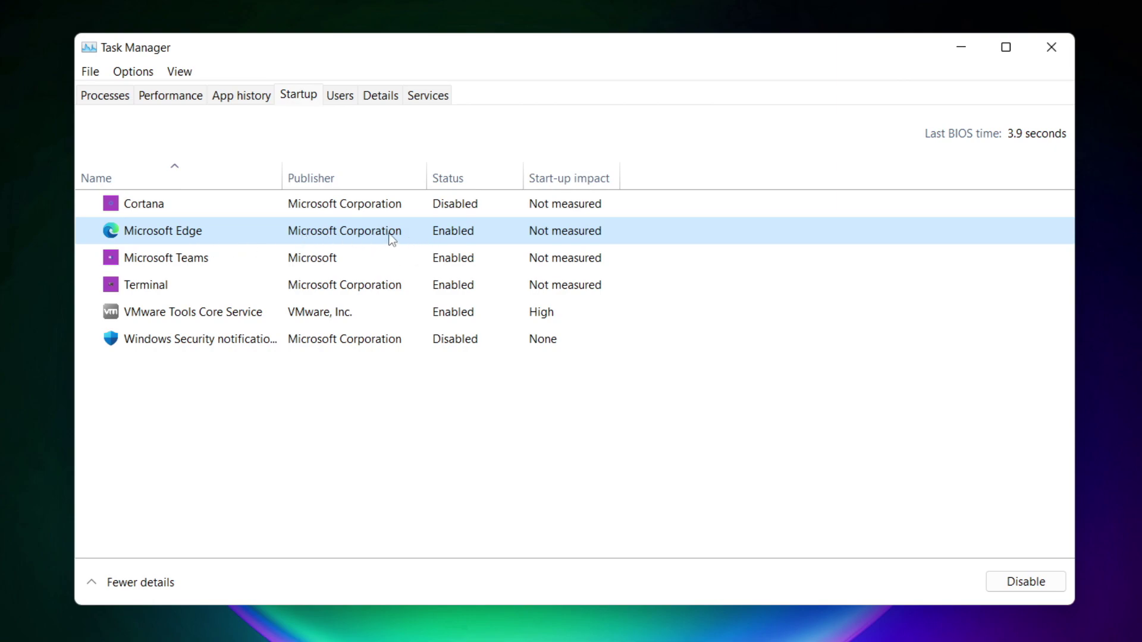
{"action": "left_click", "coordinate": [1029, 590]}
{"action": "left_click", "coordinate": [471, 262]}
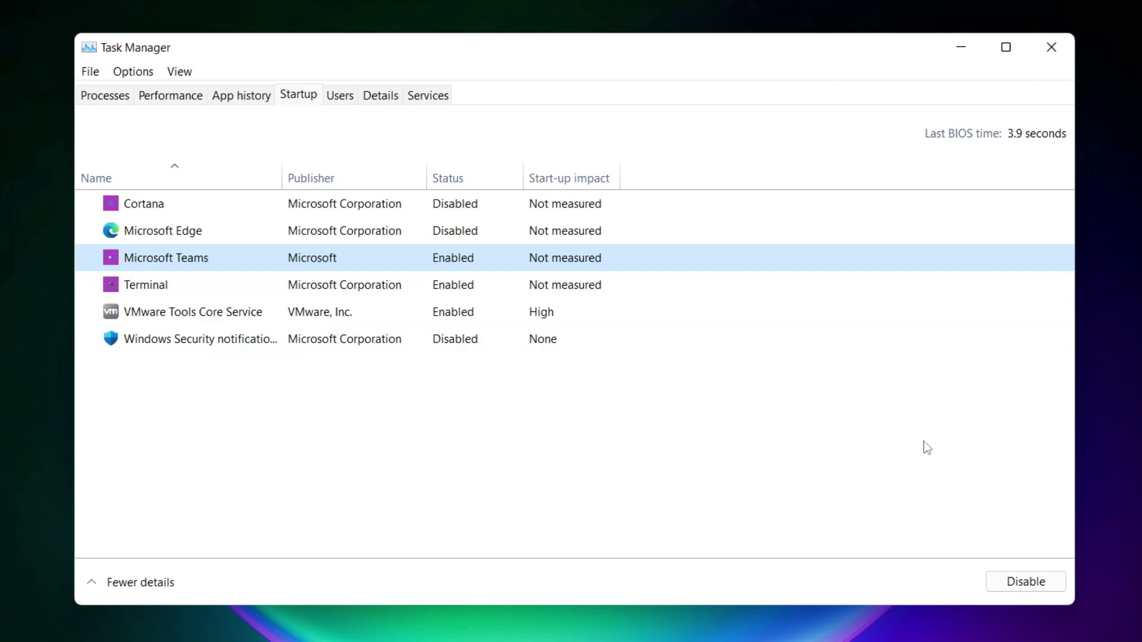
{"action": "left_click", "coordinate": [1045, 589]}
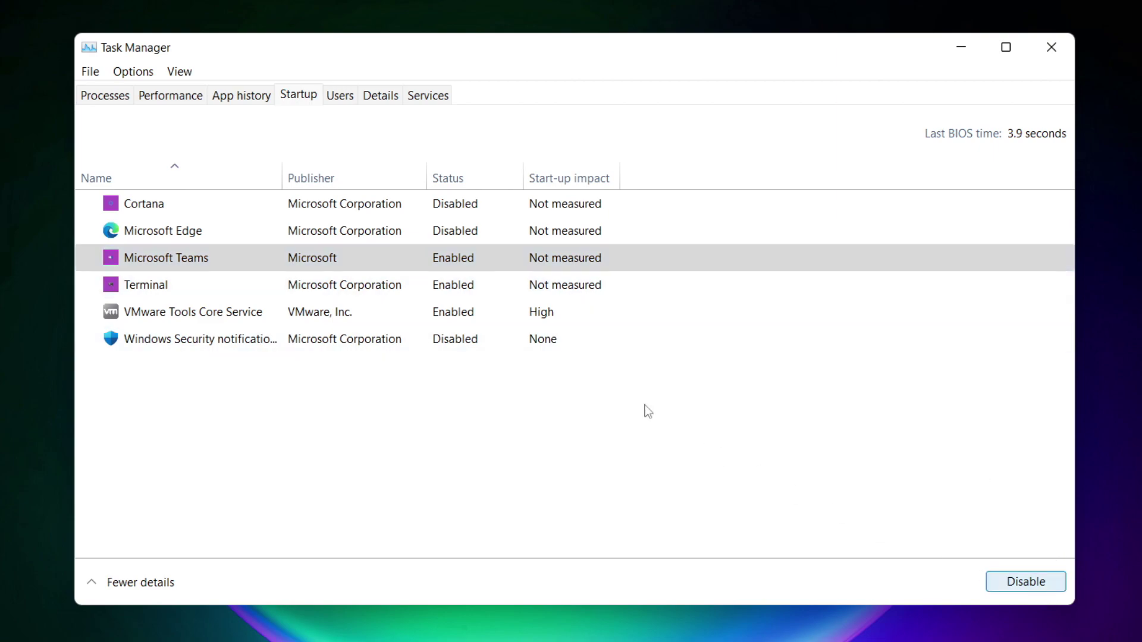
{"action": "left_click", "coordinate": [380, 290]}
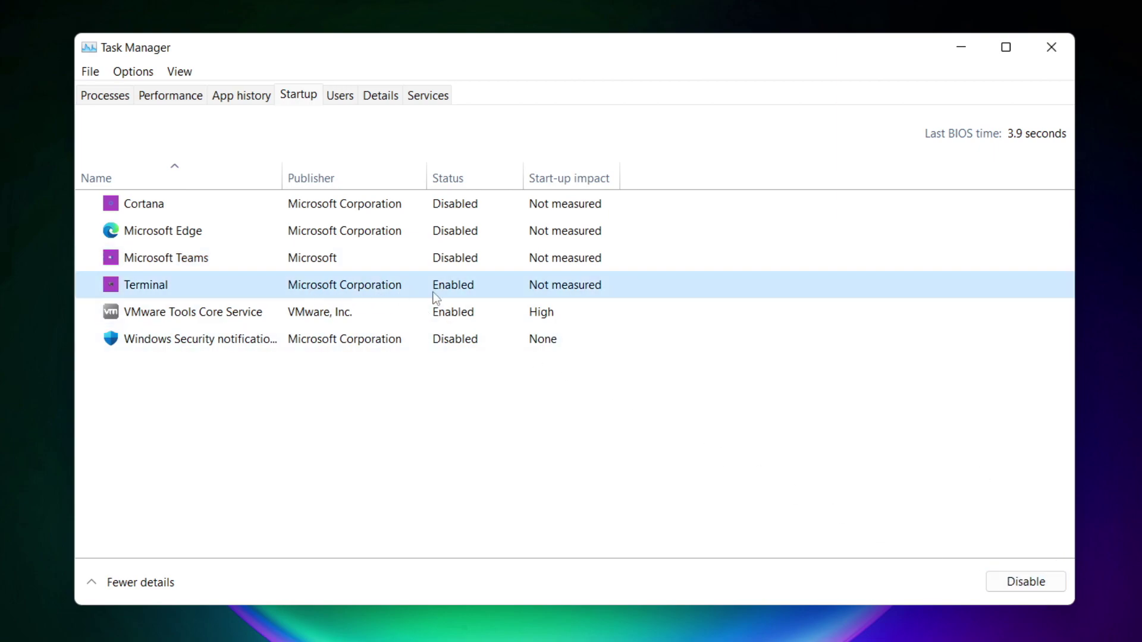
{"action": "left_click", "coordinate": [1043, 587]}
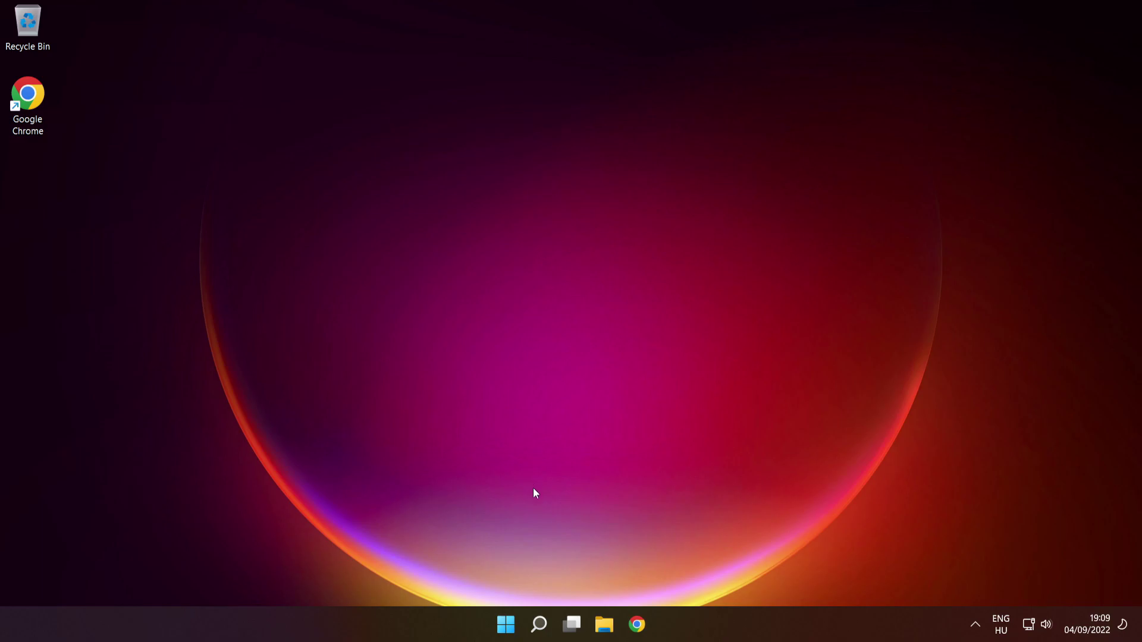
- Search for cmd and run Command Prompt as administrator
{"action": "mouse_move", "coordinate": [533, 633]}
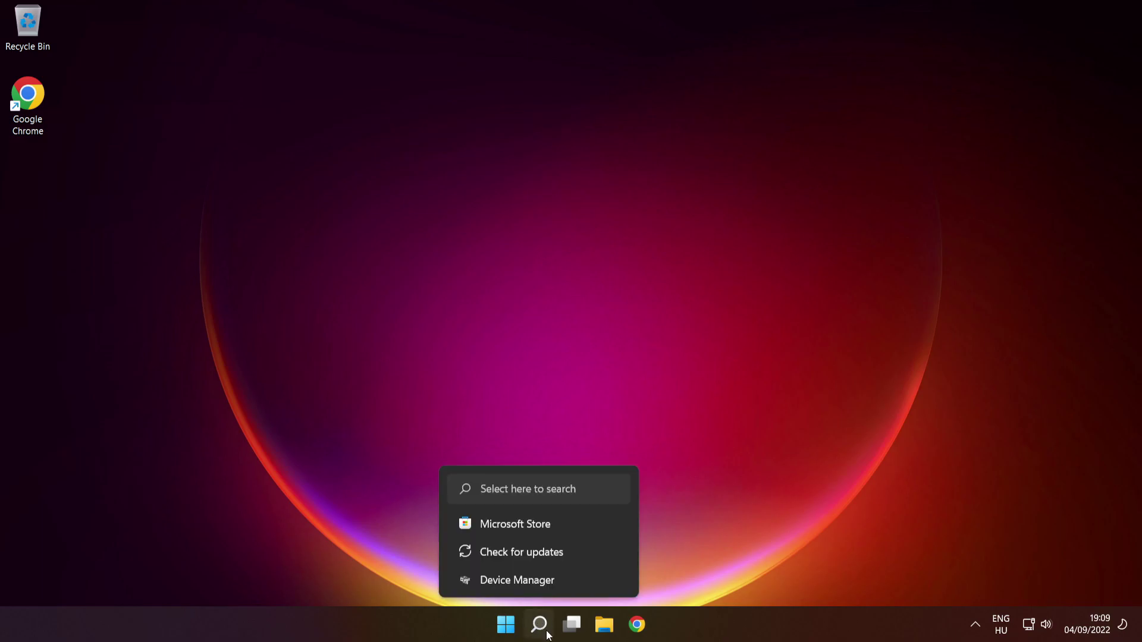
{"action": "left_click", "coordinate": [540, 626]}
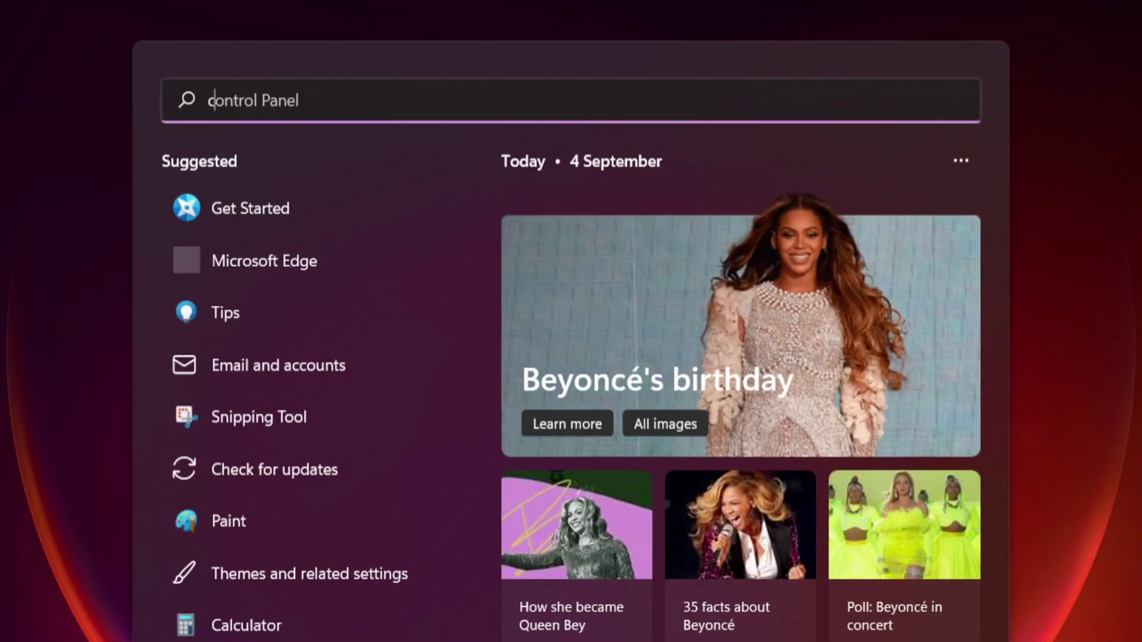
{"action": "type", "text": "cmd"}
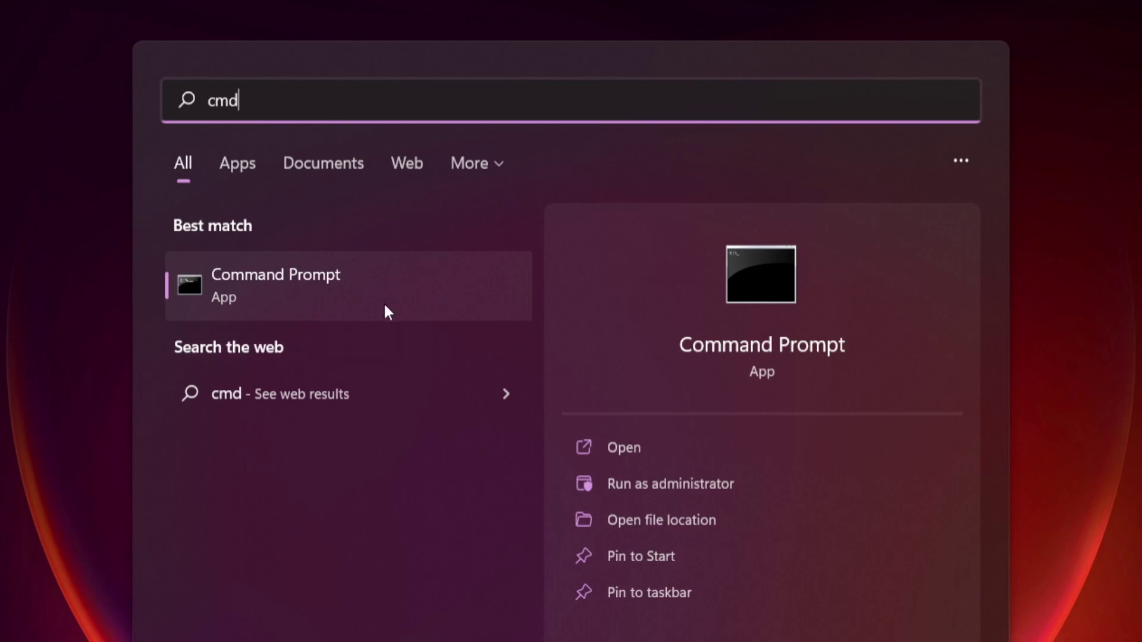
{"action": "right_click", "coordinate": [419, 286]}
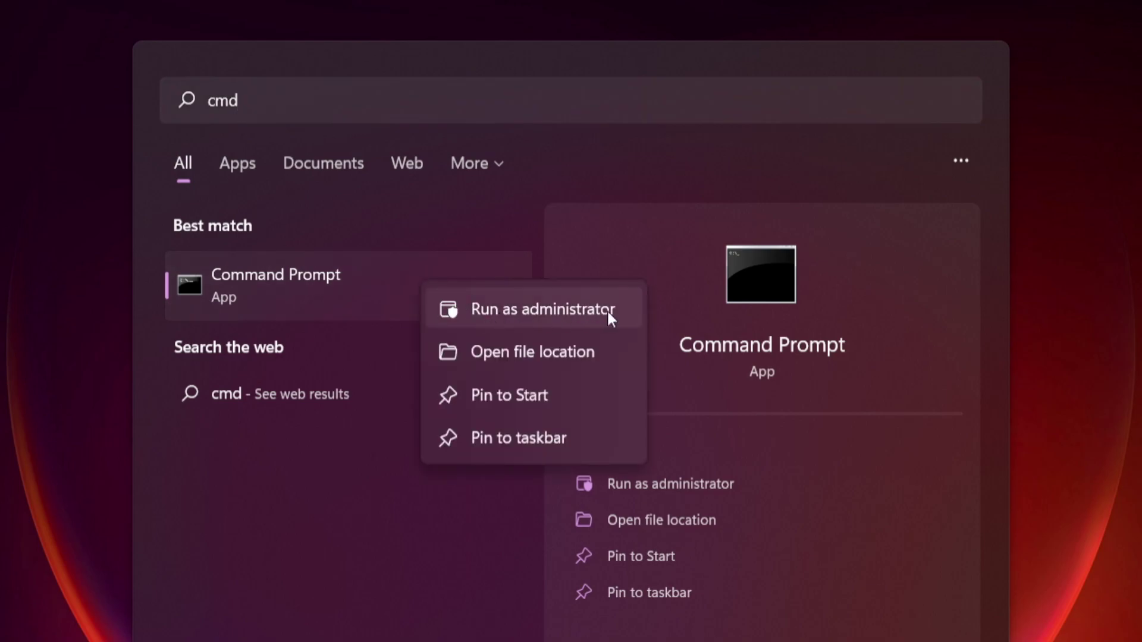
{"action": "left_click", "coordinate": [543, 309]}
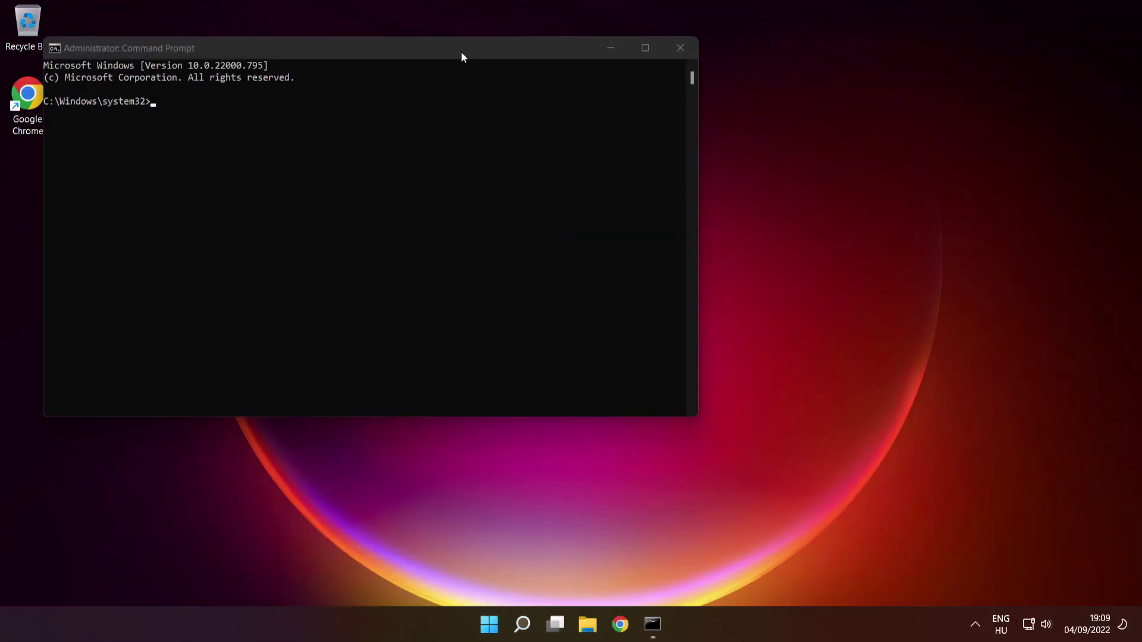
- Centre the Command Prompt window and run sfc /scannow until verification reaches 100%
{"action": "left_click_drag", "start_coordinate": [459, 49], "coordinate": [657, 143]}
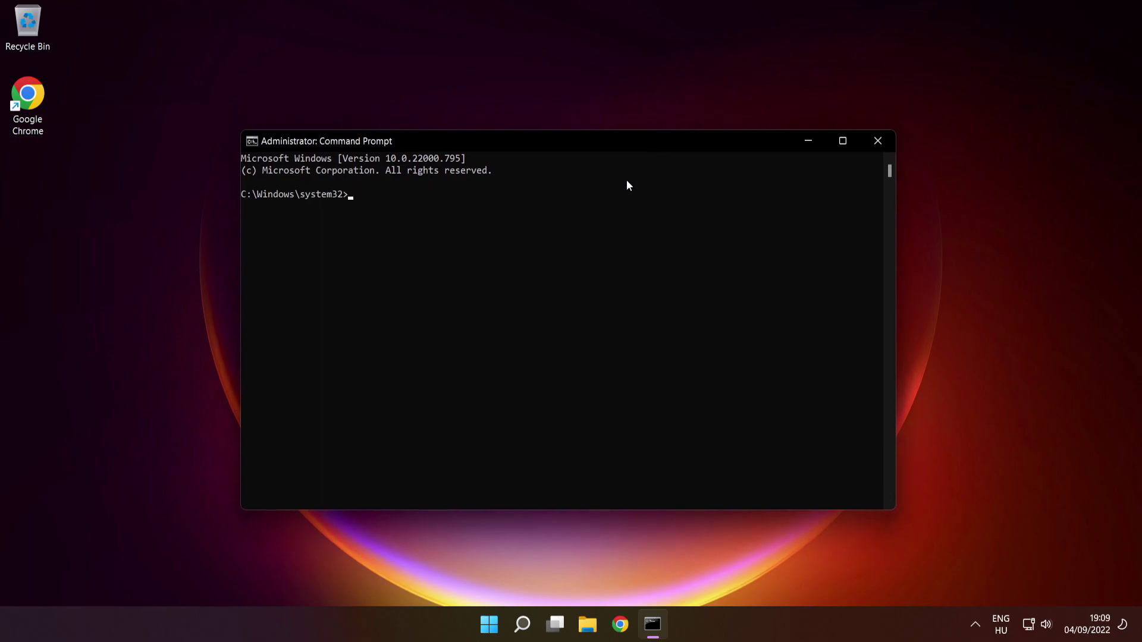
{"action": "type", "text": "sfc /scannow"}
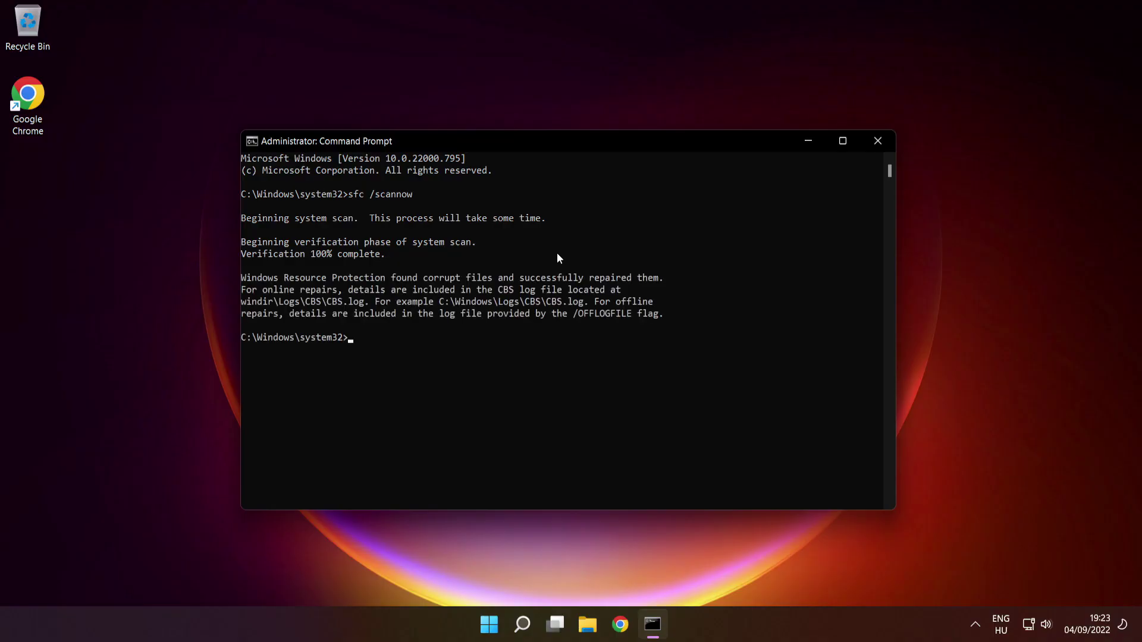
- Close Command Prompt and bring up the Start menu's power options with Restart
{"action": "left_click", "coordinate": [878, 143]}
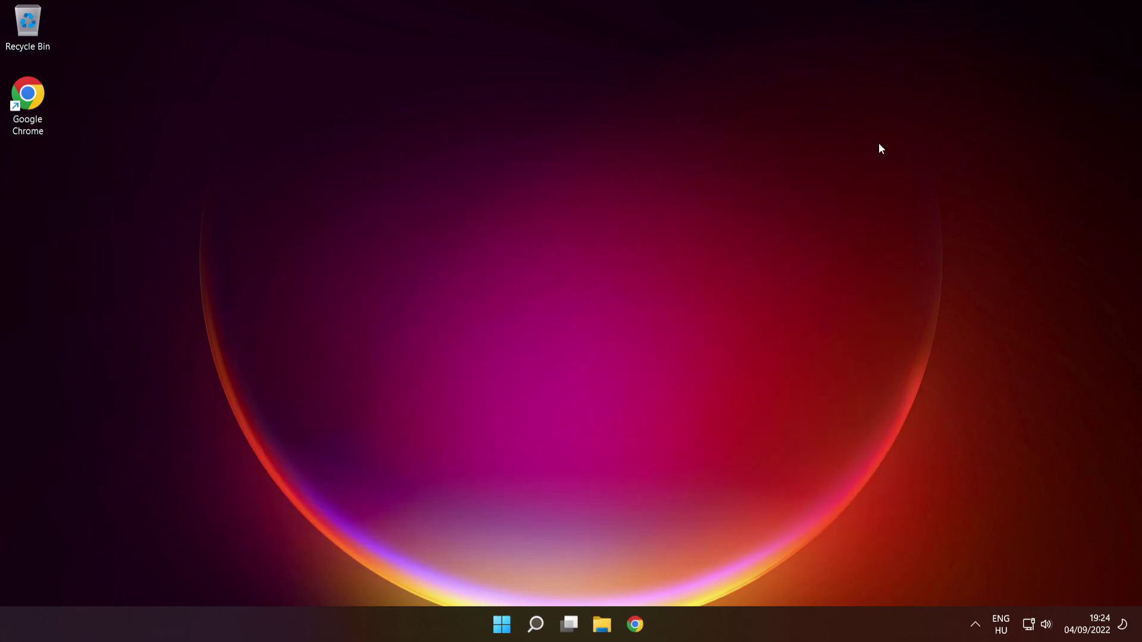
{"action": "left_click", "coordinate": [506, 624]}
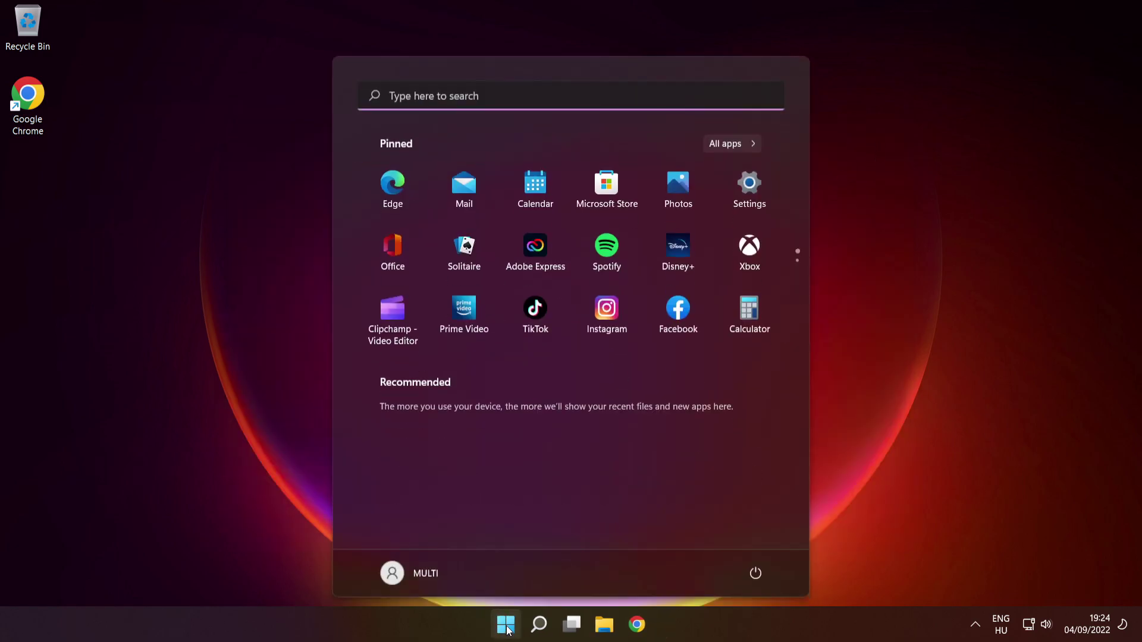
{"action": "left_click", "coordinate": [755, 574]}
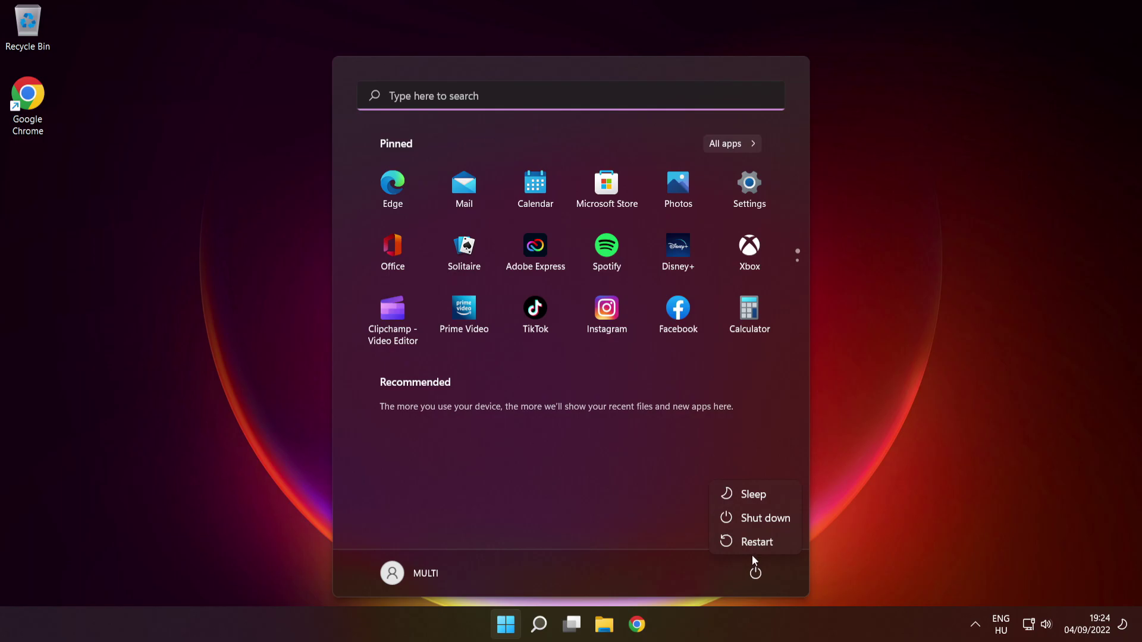